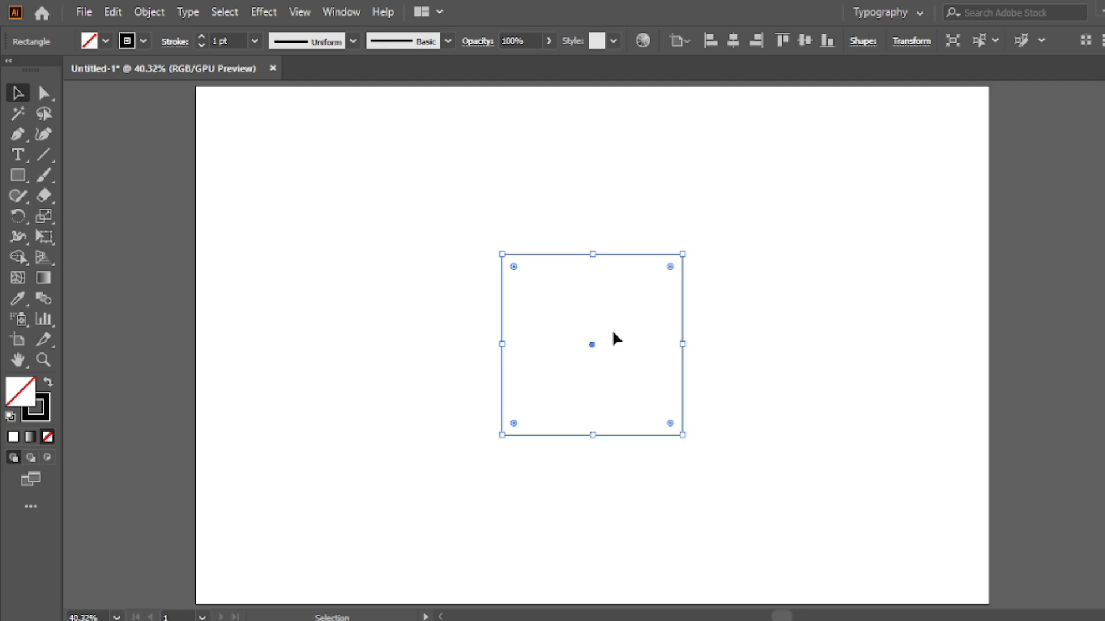
- Move the square toward the left side of the artboard and round its upper-left corner to about 87 pt
{"action": "left_click_drag", "start_coordinate": [592, 344], "coordinate": [459, 344]}
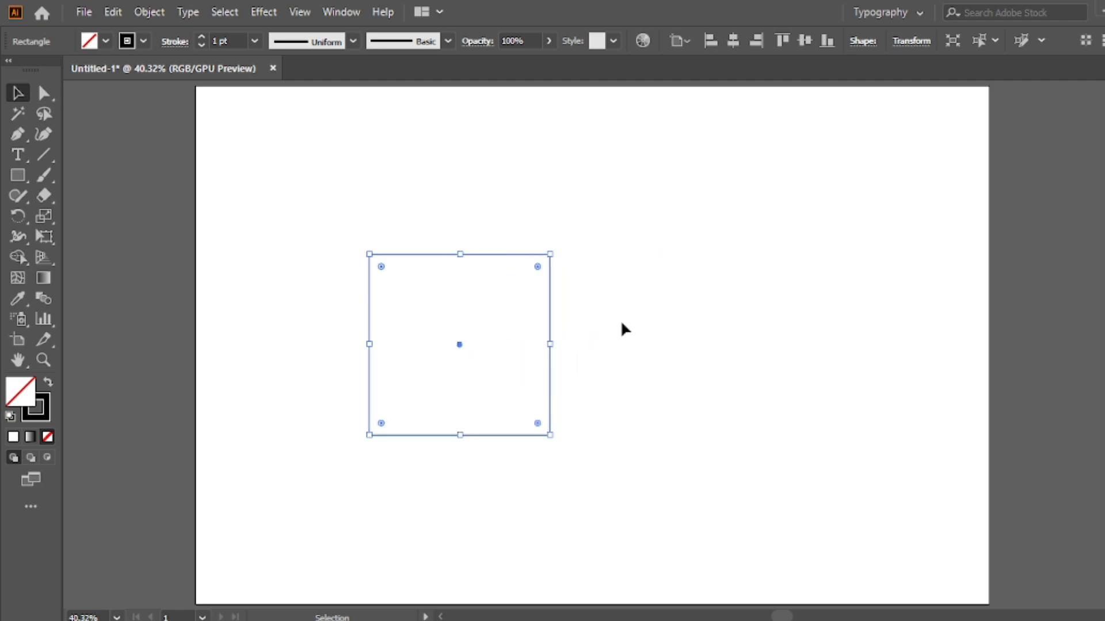
{"action": "left_click", "coordinate": [48, 94]}
{"action": "left_click", "coordinate": [167, 93]}
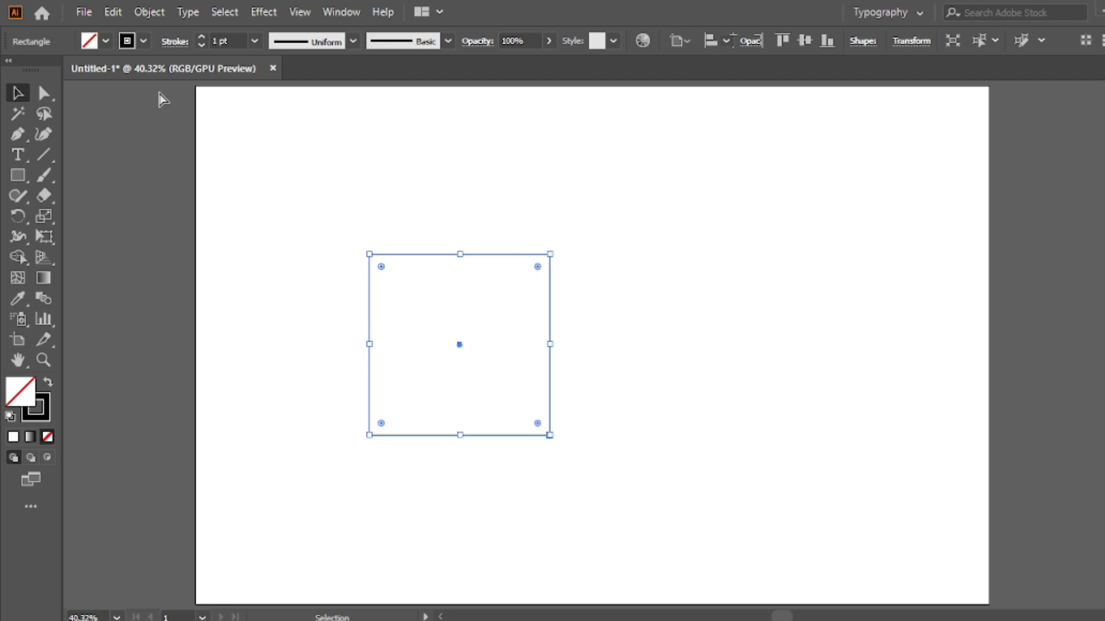
{"action": "left_click", "coordinate": [369, 254]}
{"action": "left_click_drag", "start_coordinate": [381, 267], "coordinate": [409, 297]}
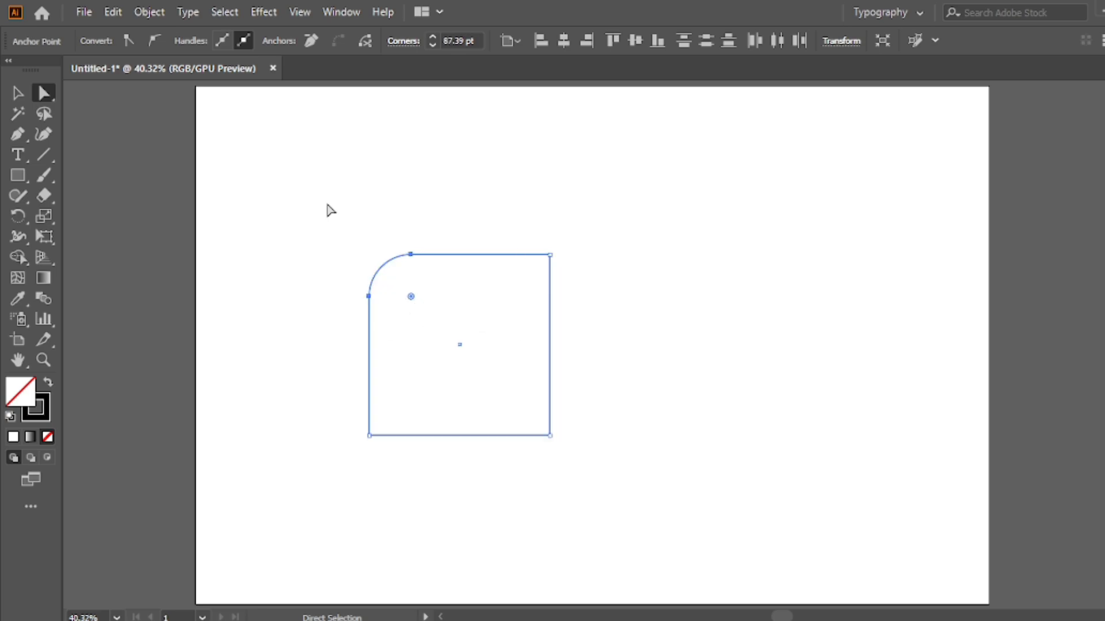
{"action": "key", "text": "v"}
{"action": "left_click_drag", "start_coordinate": [459, 344], "coordinate": [487, 344]}
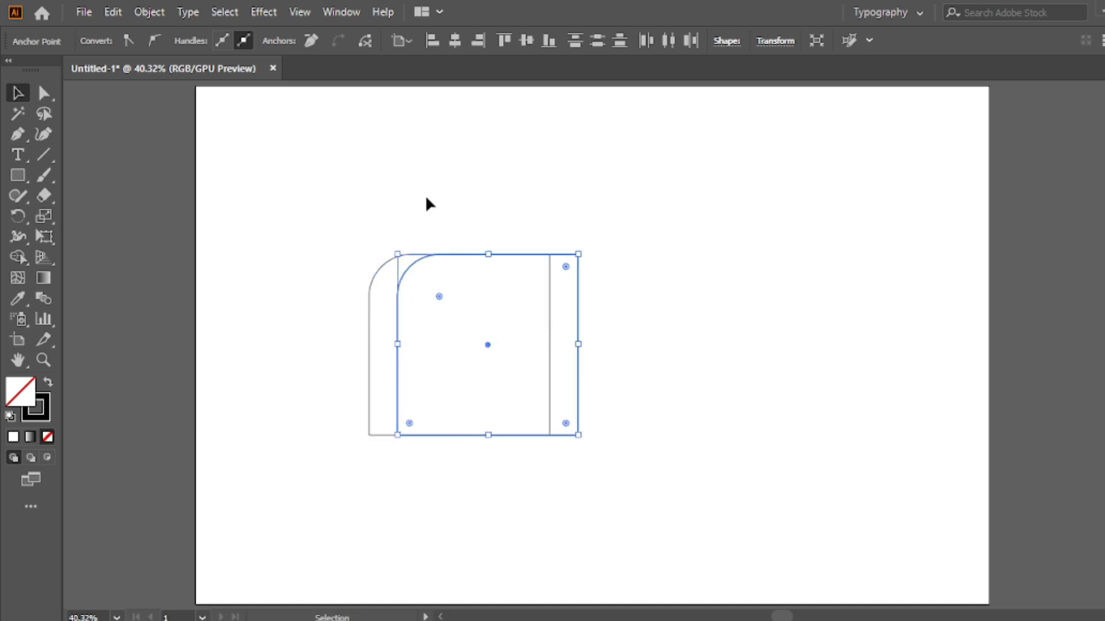
{"action": "key", "text": "ctrl+z"}
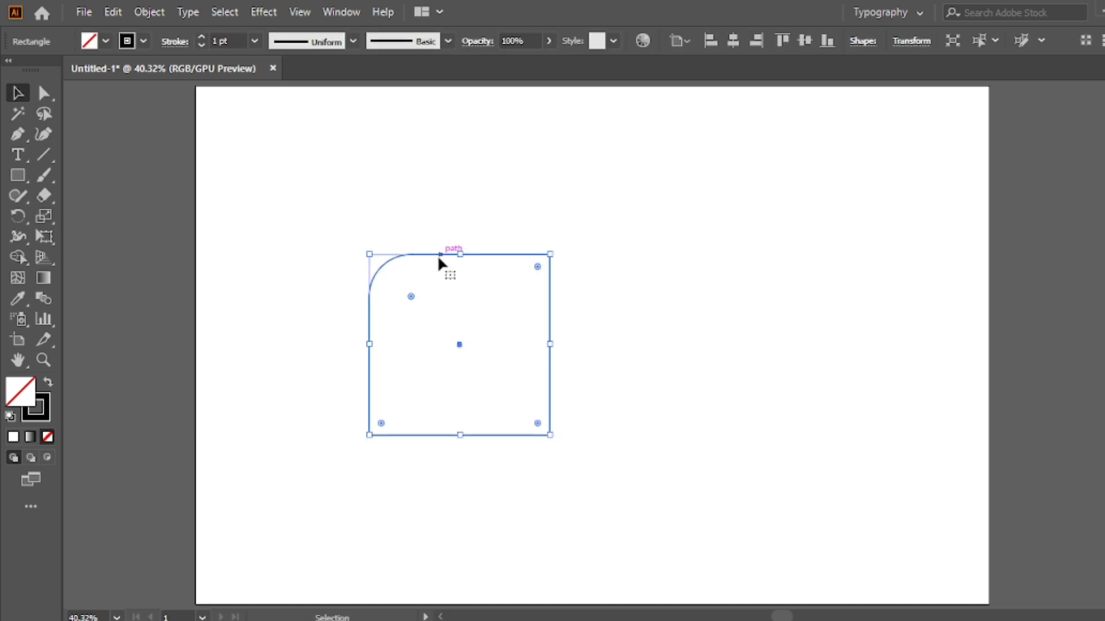
- Copy the rounded square, paste it in front, and shift the copy slightly to the right of the original
{"action": "left_click", "coordinate": [113, 13]}
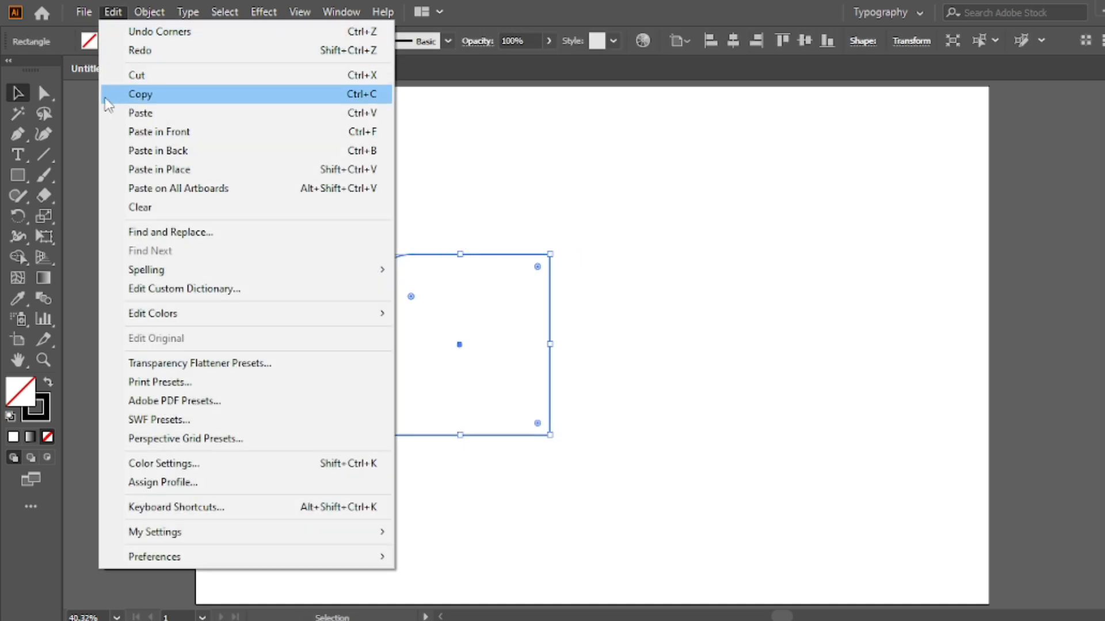
{"action": "left_click", "coordinate": [159, 96]}
{"action": "left_click", "coordinate": [113, 12]}
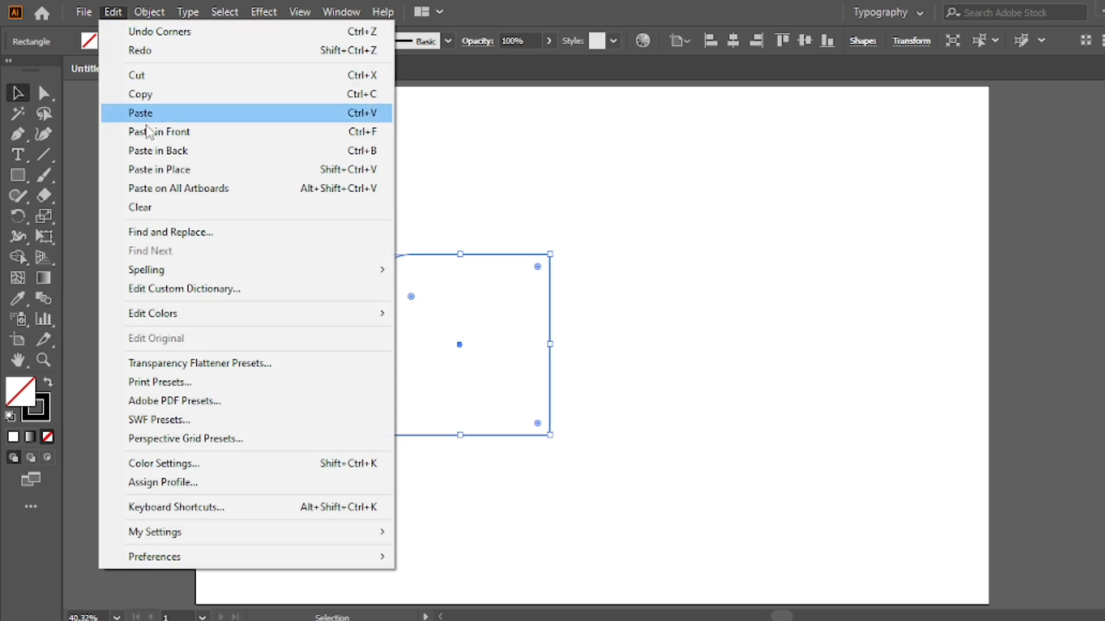
{"action": "left_click", "coordinate": [204, 138]}
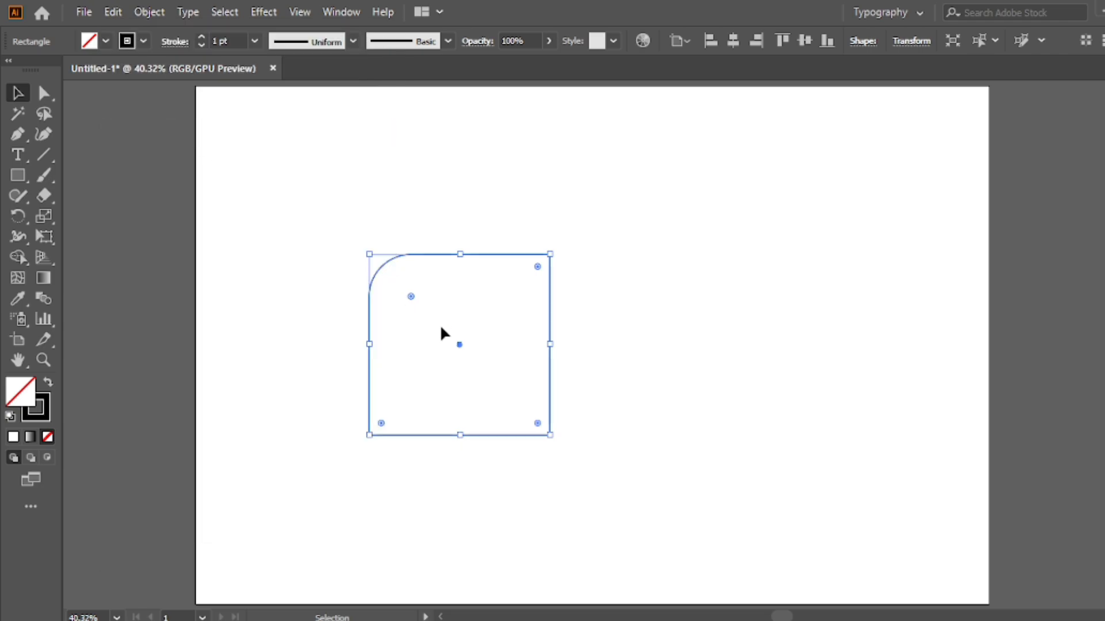
{"action": "left_click_drag", "start_coordinate": [460, 345], "coordinate": [488, 344]}
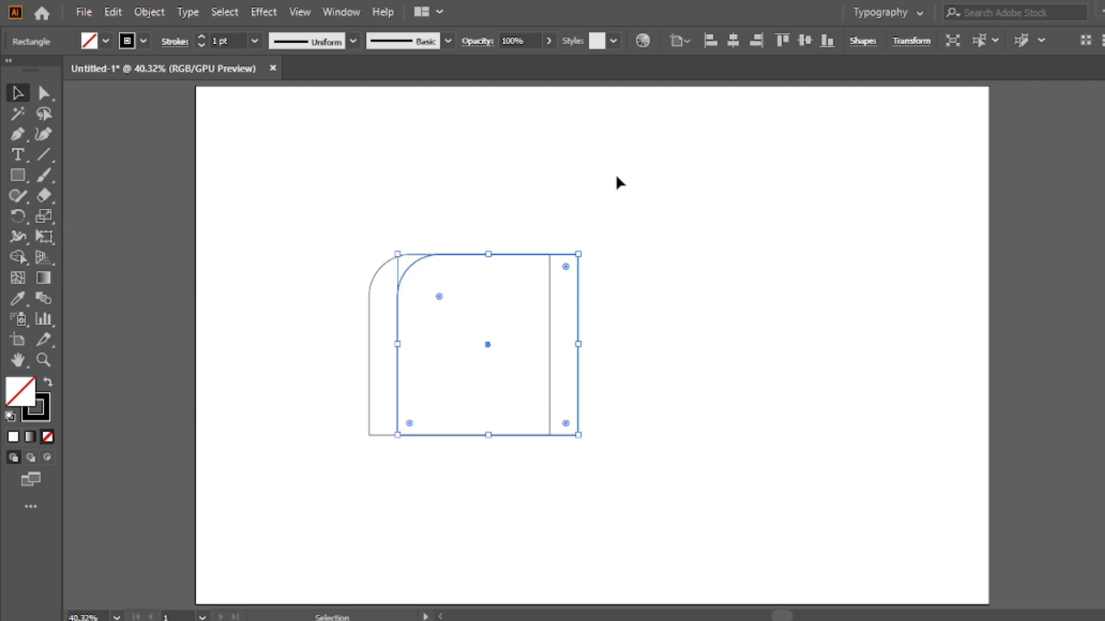
- Remove the overlap and right-hand regions of both squares with the Shape Builder, leaving only the curved strip on the left
{"action": "left_click_drag", "start_coordinate": [586, 215], "coordinate": [351, 368]}
{"action": "left_click", "coordinate": [18, 257]}
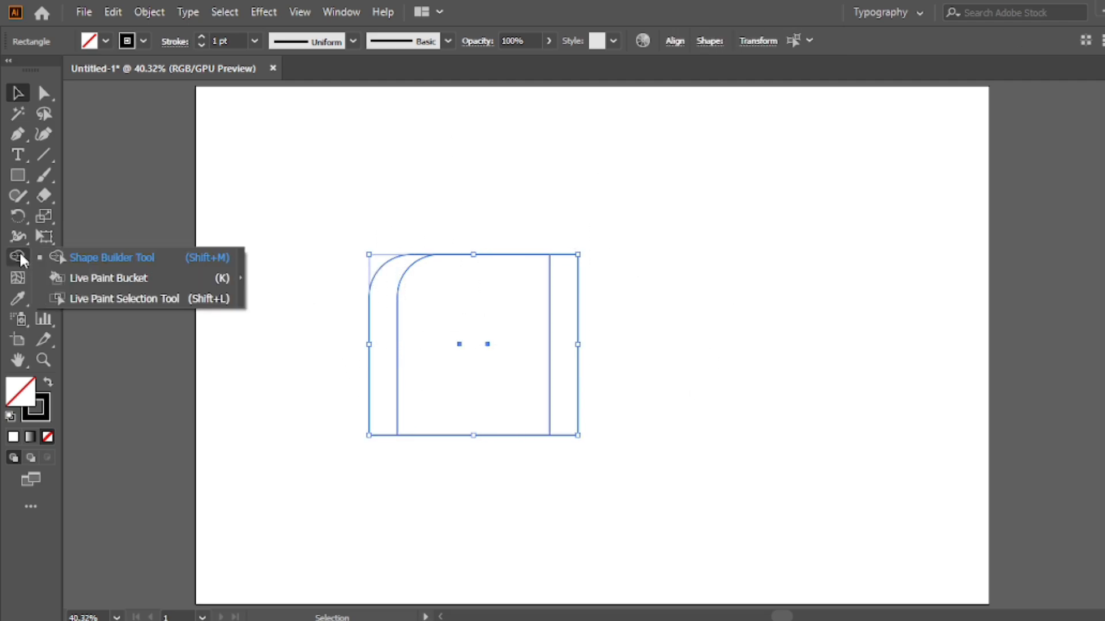
{"action": "left_click", "coordinate": [115, 258]}
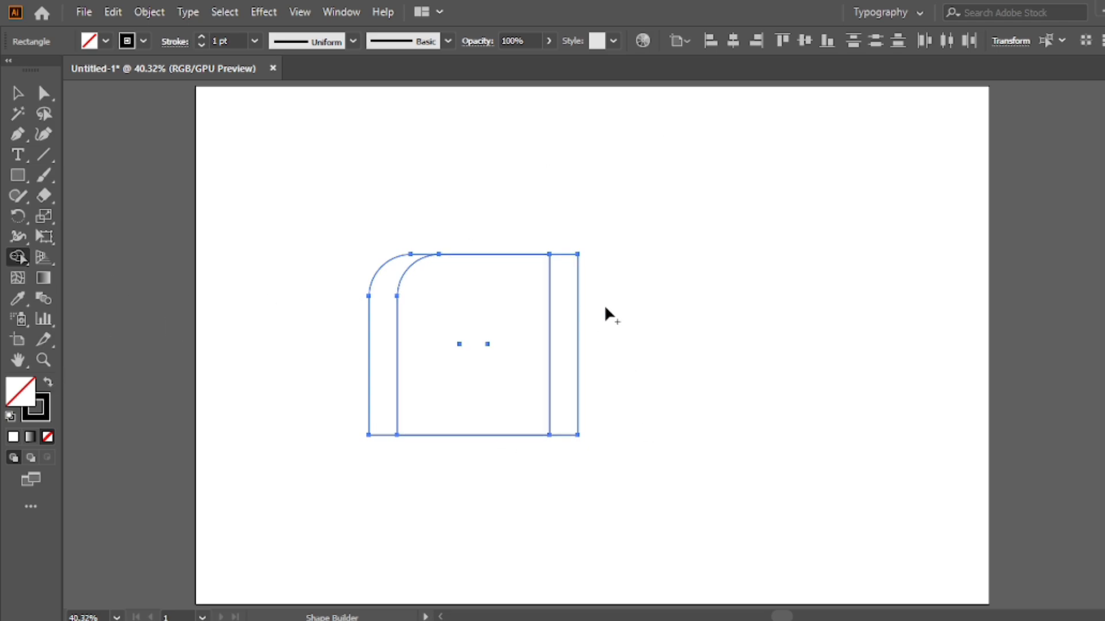
{"action": "left_click_drag", "start_coordinate": [587, 310], "coordinate": [463, 316]}
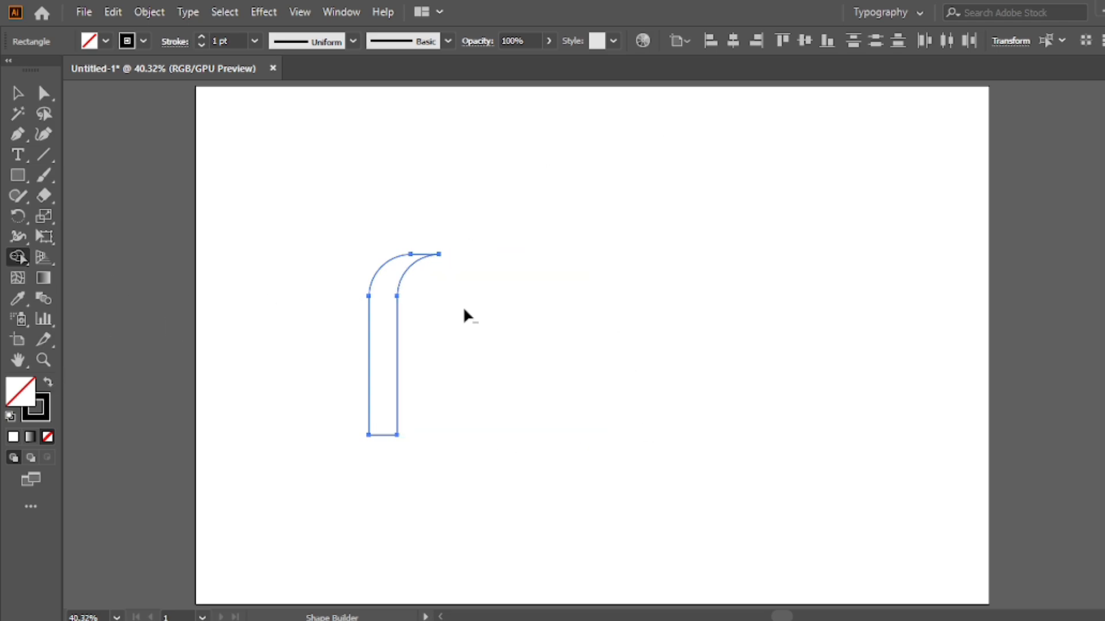
- Give the curved strip a solid black fill with no stroke
{"action": "left_click", "coordinate": [48, 381]}
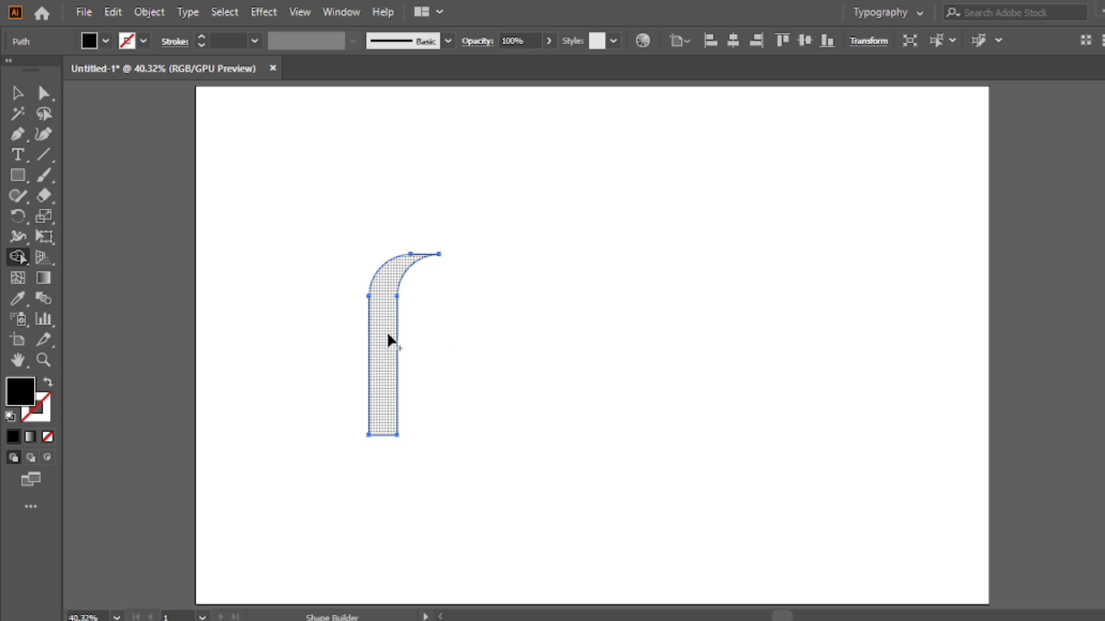
{"action": "left_click", "coordinate": [388, 336]}
{"action": "left_click", "coordinate": [22, 100]}
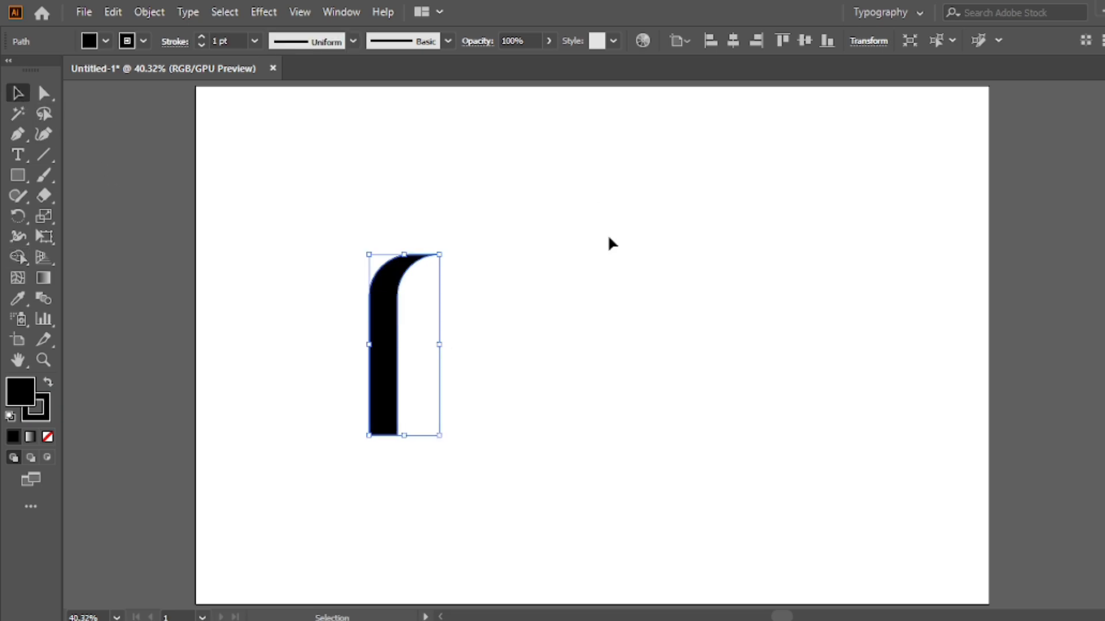
{"action": "left_click", "coordinate": [615, 277]}
{"action": "left_click", "coordinate": [394, 299]}
{"action": "left_click", "coordinate": [48, 437]}
{"action": "left_click", "coordinate": [48, 382]}
{"action": "left_click", "coordinate": [480, 161]}
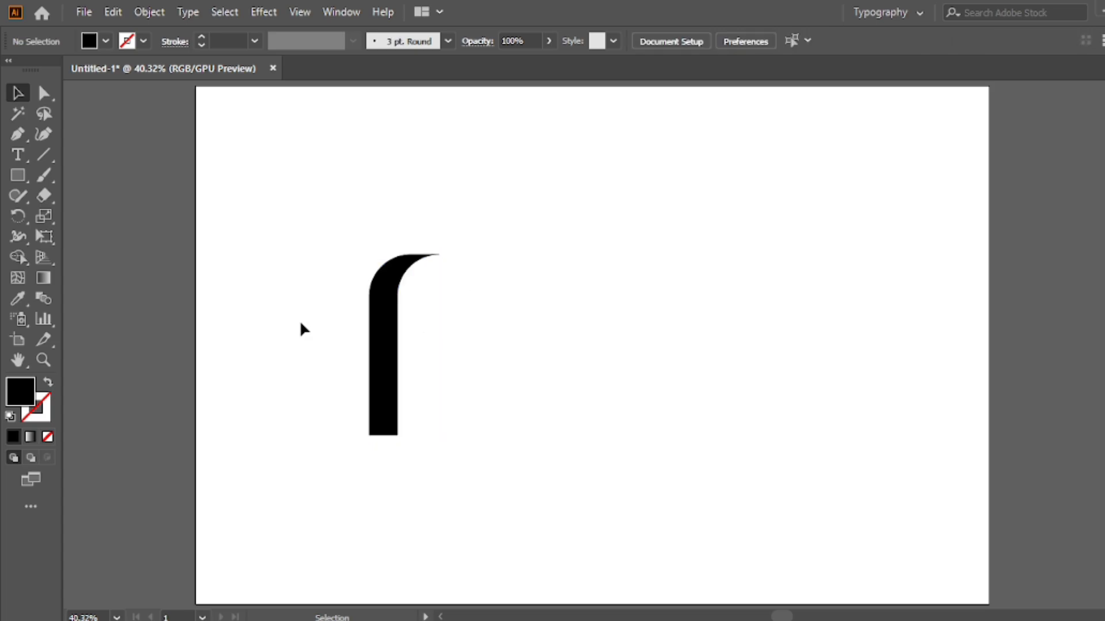
- Move the curved strip up and slightly left, then shorten its straight lower end and delete the stray anchors
{"action": "left_click", "coordinate": [386, 298]}
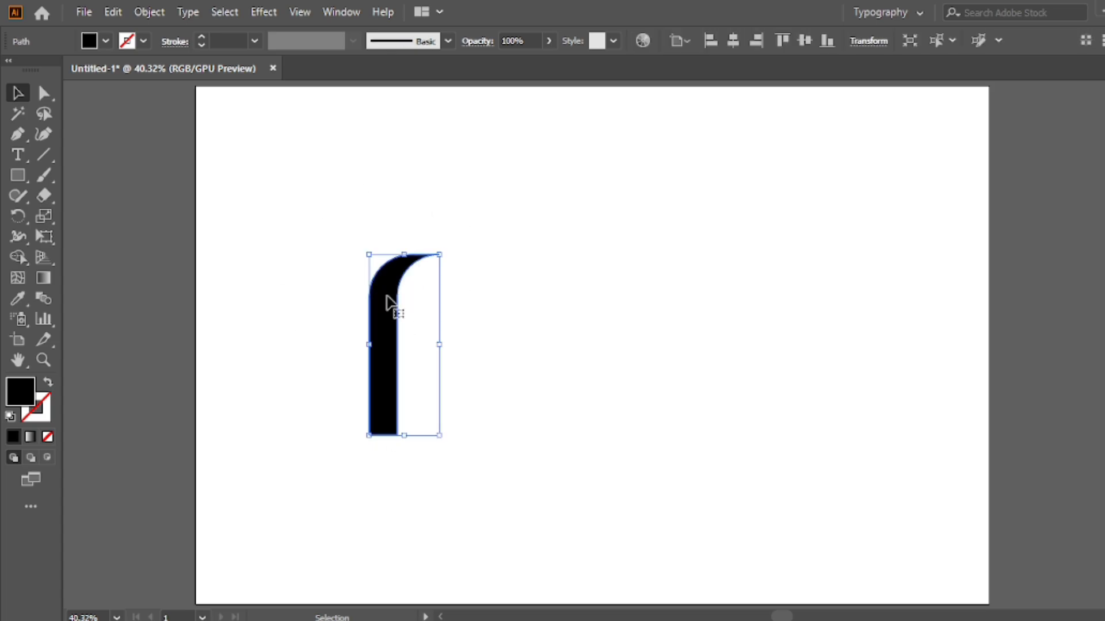
{"action": "left_click_drag", "start_coordinate": [386, 298], "coordinate": [376, 238]}
{"action": "key", "text": "a"}
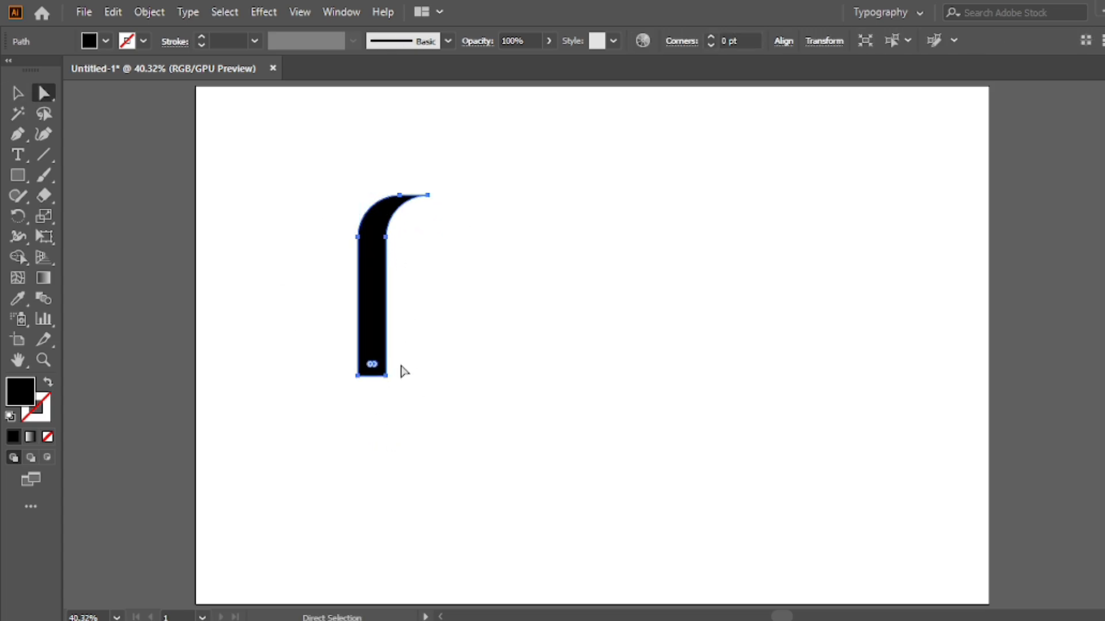
{"action": "left_click_drag", "start_coordinate": [402, 367], "coordinate": [347, 397]}
{"action": "left_click", "coordinate": [385, 409]}
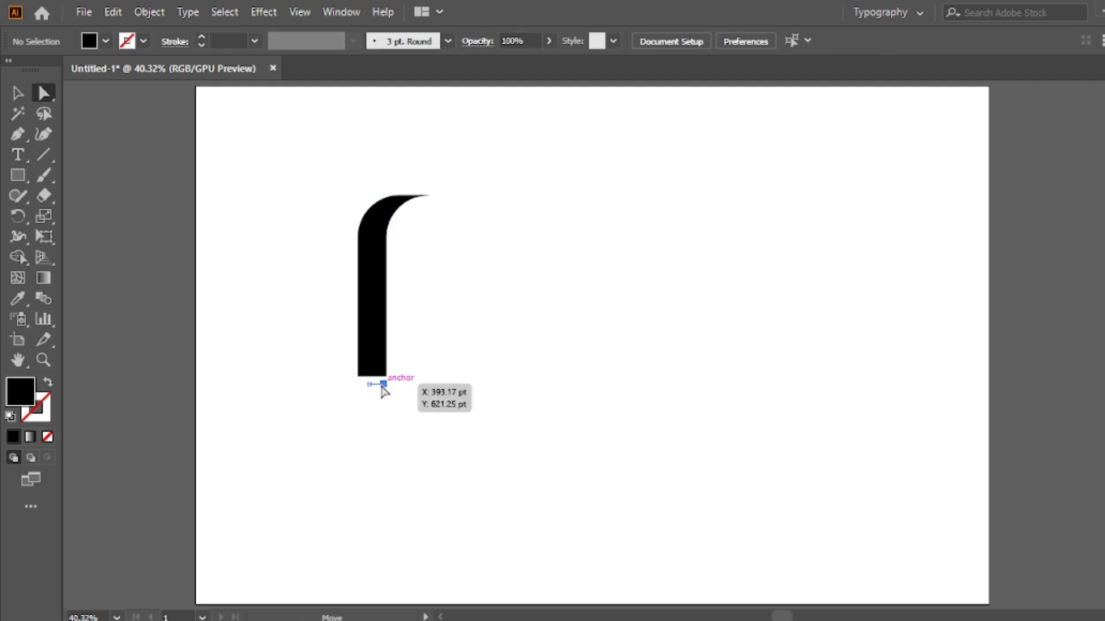
{"action": "left_click", "coordinate": [384, 384]}
{"action": "key", "text": "Delete"}
{"action": "key", "text": "Delete"}
{"action": "mouse_move", "coordinate": [402, 362]}
{"action": "left_mouse_down"}
{"action": "mouse_move", "coordinate": [329, 401]}
{"action": "mouse_move", "coordinate": [386, 356]}
{"action": "left_mouse_up"}
{"action": "key", "text": "v"}
- Apply a linear gradient to the strip and set its starting color stop to red
{"action": "left_click", "coordinate": [368, 278]}
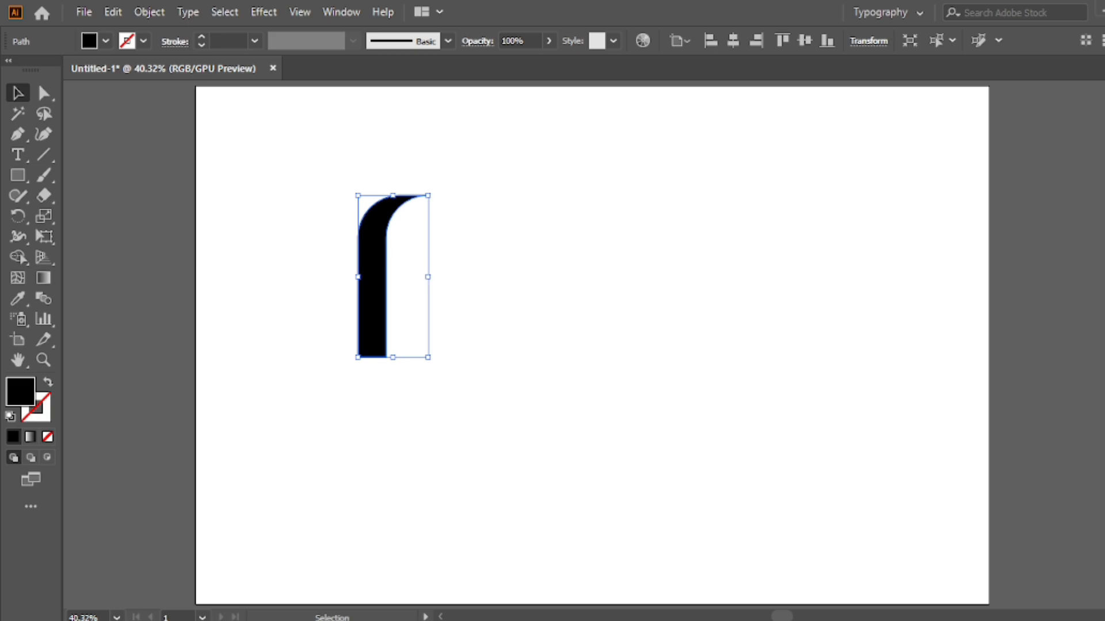
{"action": "key", "text": "ctrl+F9"}
{"action": "left_click_drag", "start_coordinate": [971, 99], "coordinate": [845, 127]}
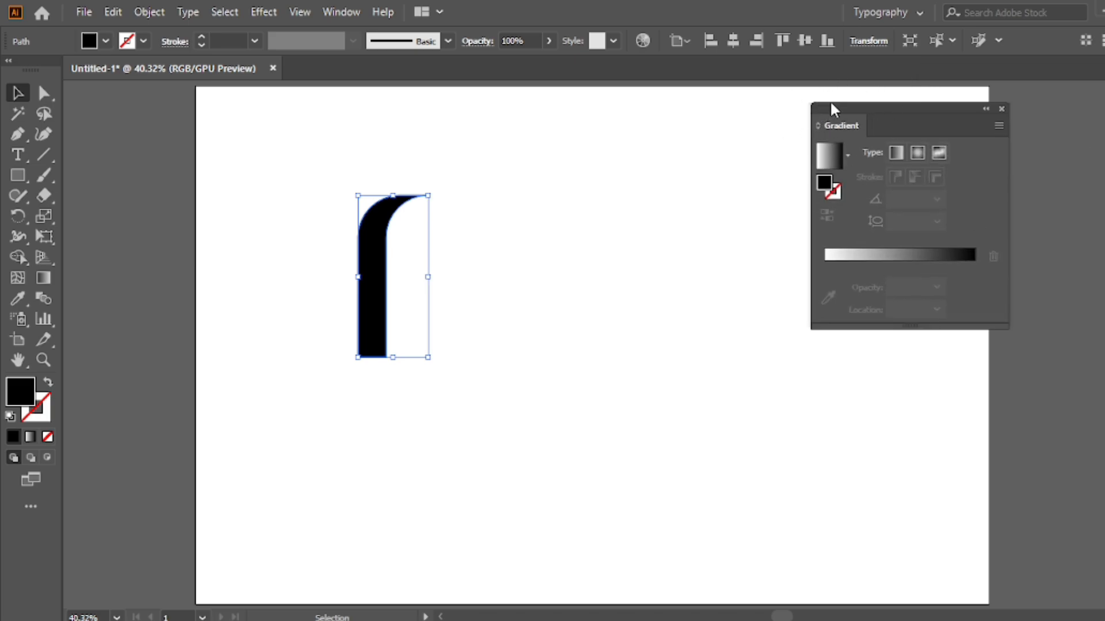
{"action": "left_click", "coordinate": [845, 264]}
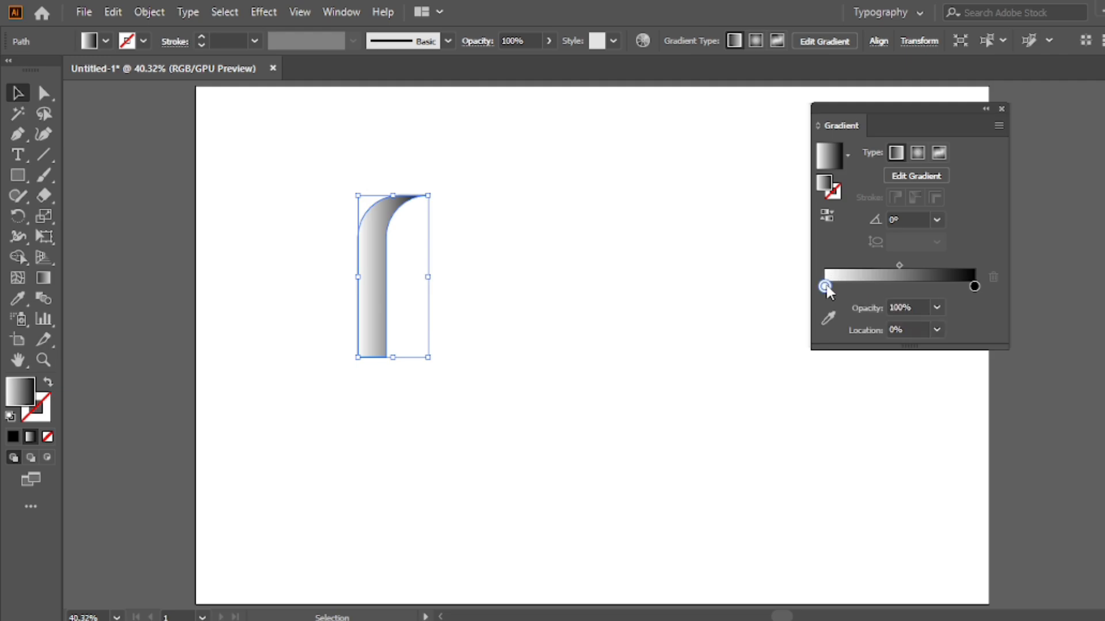
{"action": "double_click", "coordinate": [824, 286]}
{"action": "left_click", "coordinate": [754, 378]}
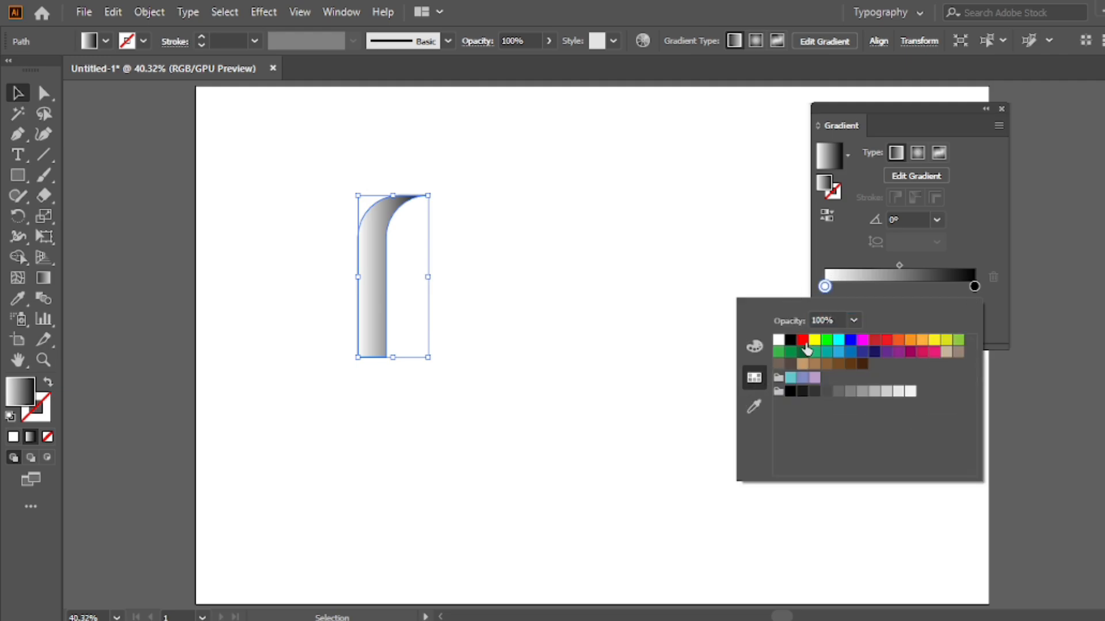
{"action": "left_click", "coordinate": [833, 338]}
{"action": "left_click", "coordinate": [908, 277]}
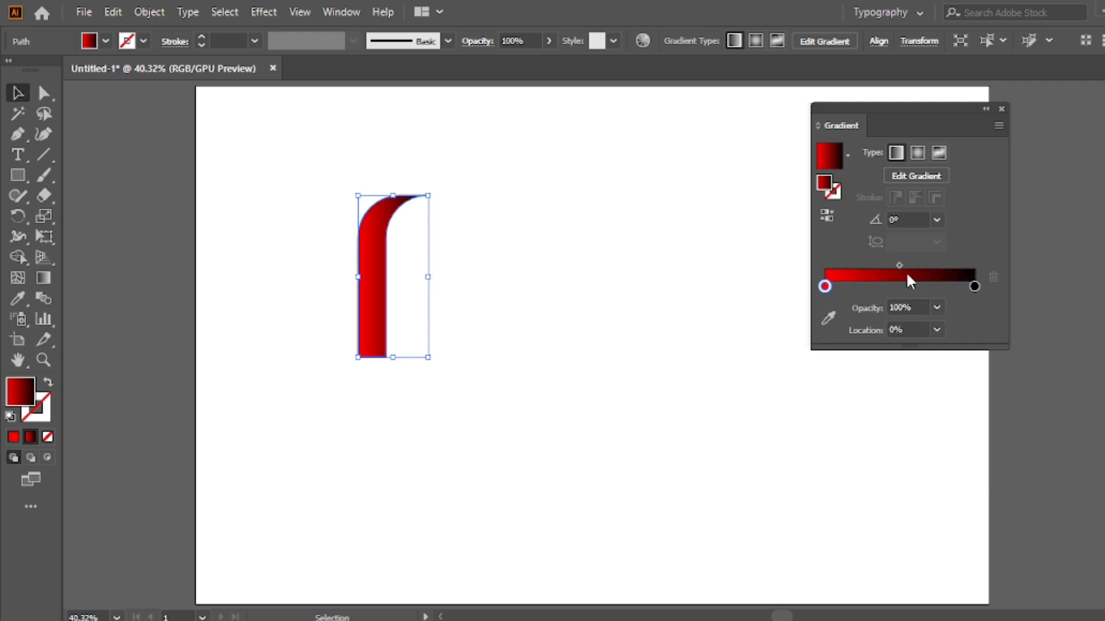
- Change the gradient's end color stop to a dark red
{"action": "double_click", "coordinate": [974, 286]}
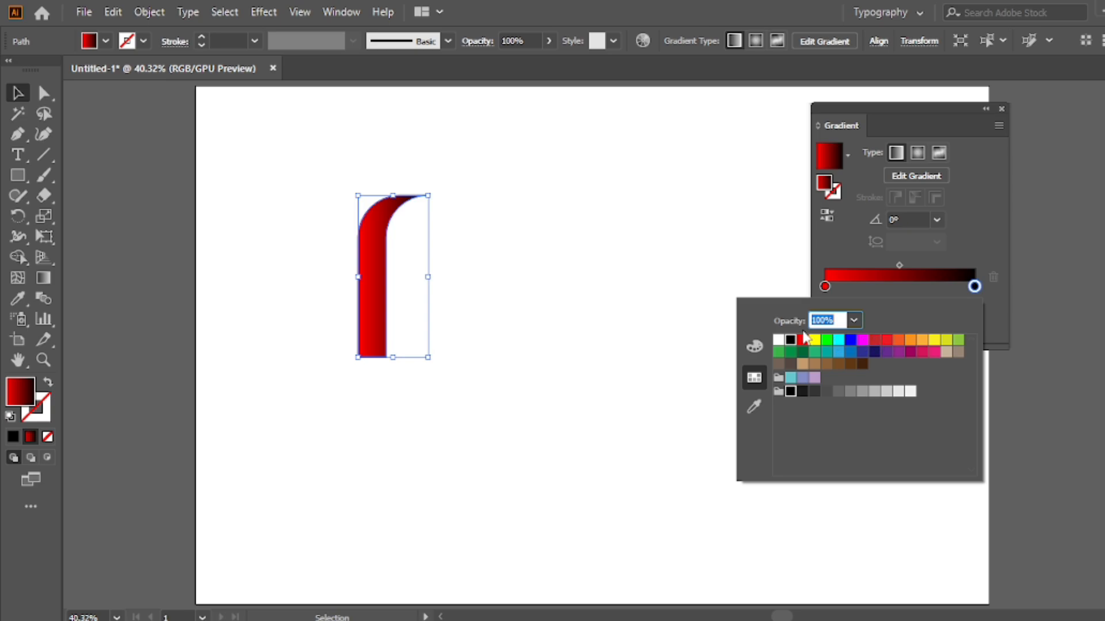
{"action": "left_click", "coordinate": [802, 340]}
{"action": "left_click", "coordinate": [874, 340]}
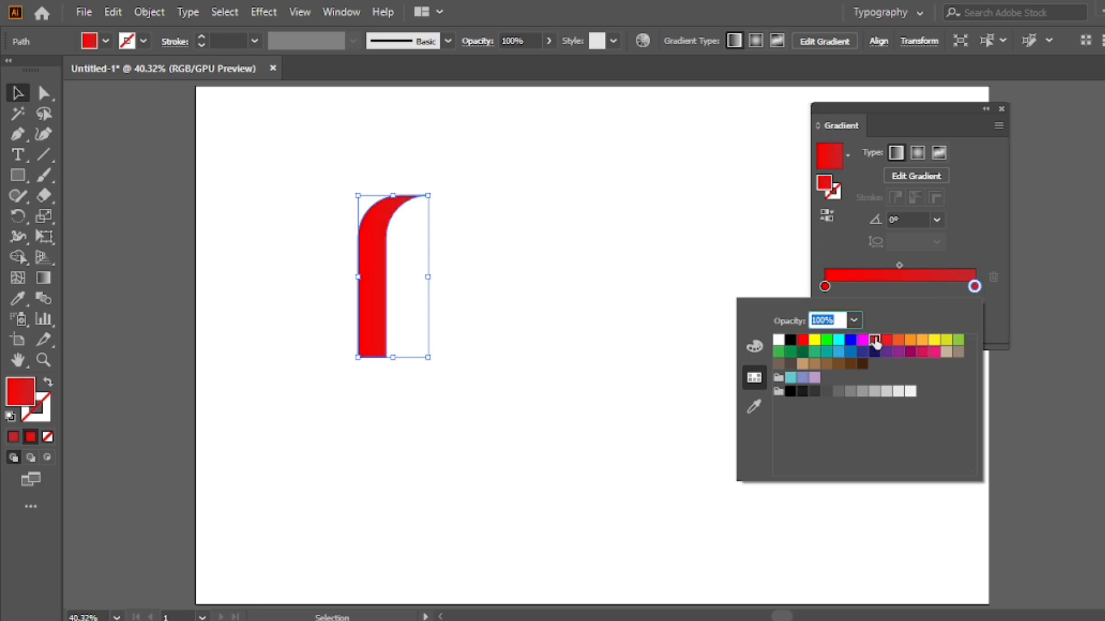
{"action": "double_click", "coordinate": [975, 286]}
{"action": "left_click", "coordinate": [752, 348]}
{"action": "left_click_drag", "start_coordinate": [898, 353], "coordinate": [867, 351]}
{"action": "left_click", "coordinate": [868, 244]}
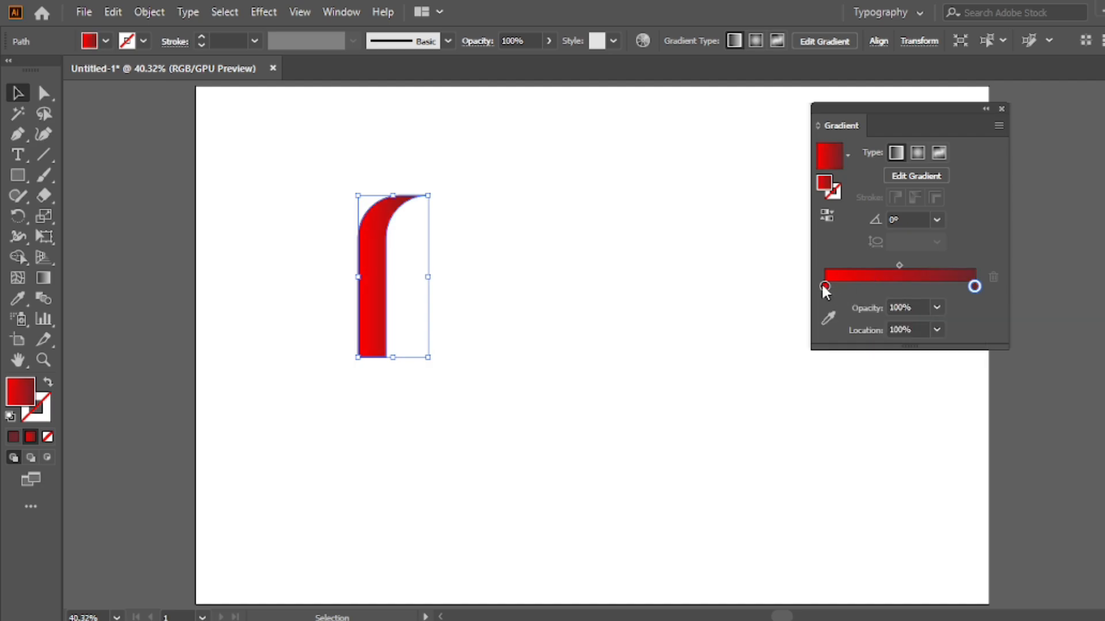
- Place the bright red stop at about 52% and duplicate the dark red stop at the gradient's start
{"action": "left_click_drag", "start_coordinate": [826, 287], "coordinate": [907, 288]}
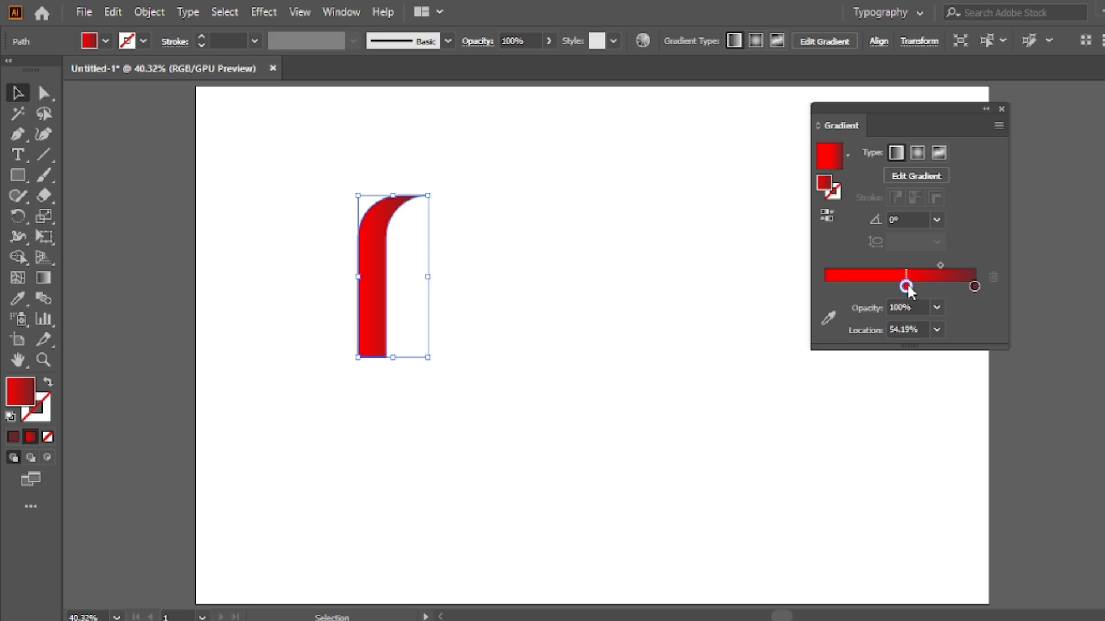
{"action": "left_click_drag", "start_coordinate": [974, 286], "coordinate": [823, 287]}
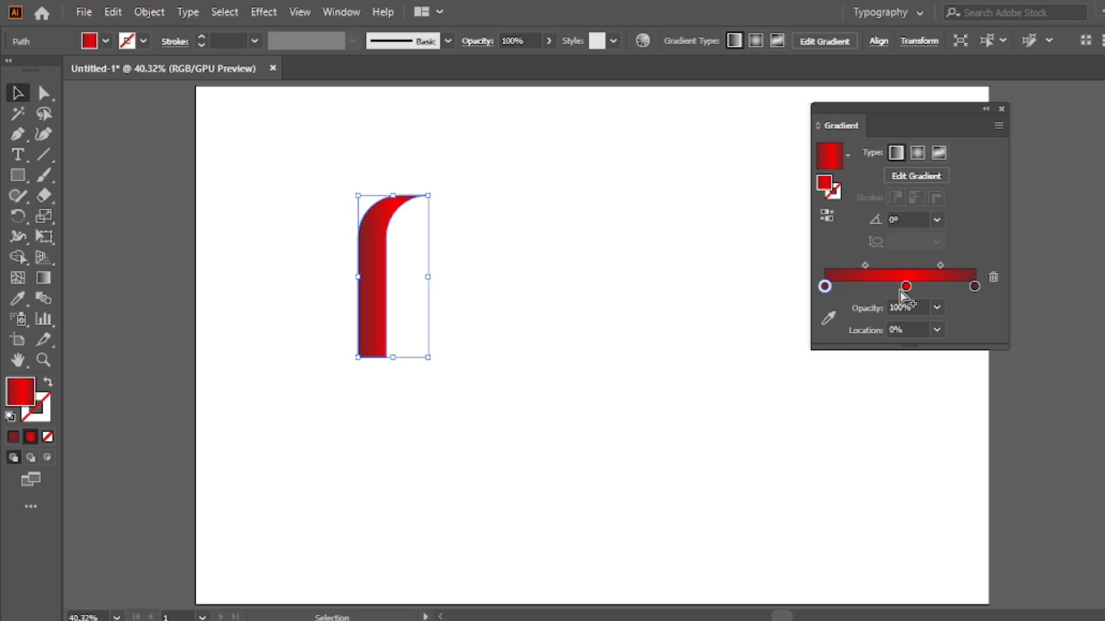
{"action": "left_click_drag", "start_coordinate": [906, 288], "coordinate": [902, 287]}
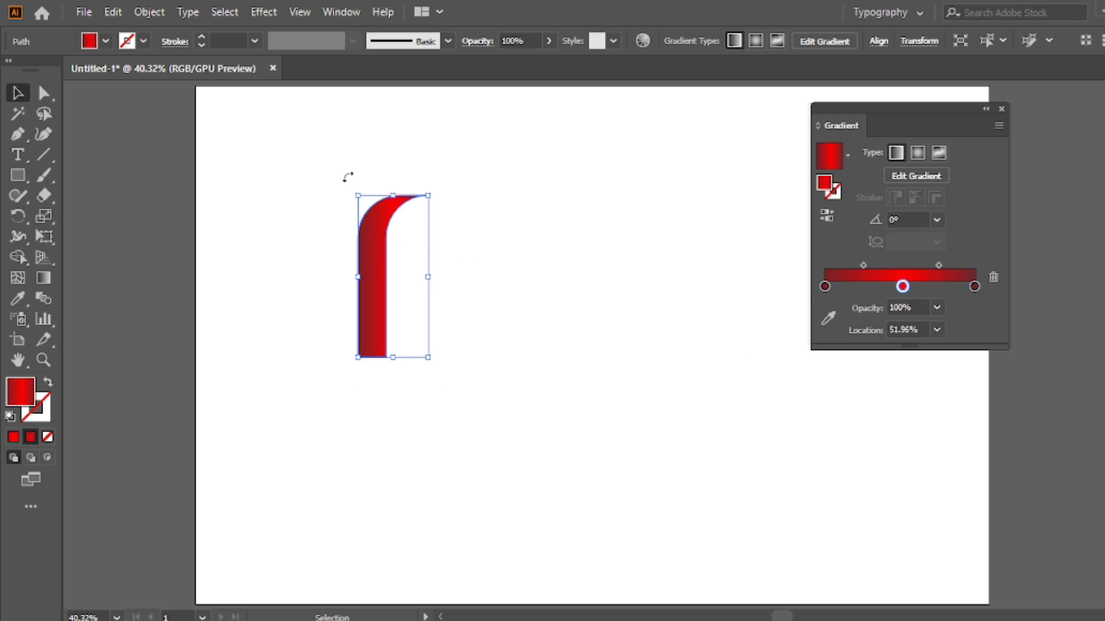
- Redraw the strip's gradient vertically from top to bottom at -90°, then deselect it and put away the gradient settings
{"action": "left_click", "coordinate": [43, 279]}
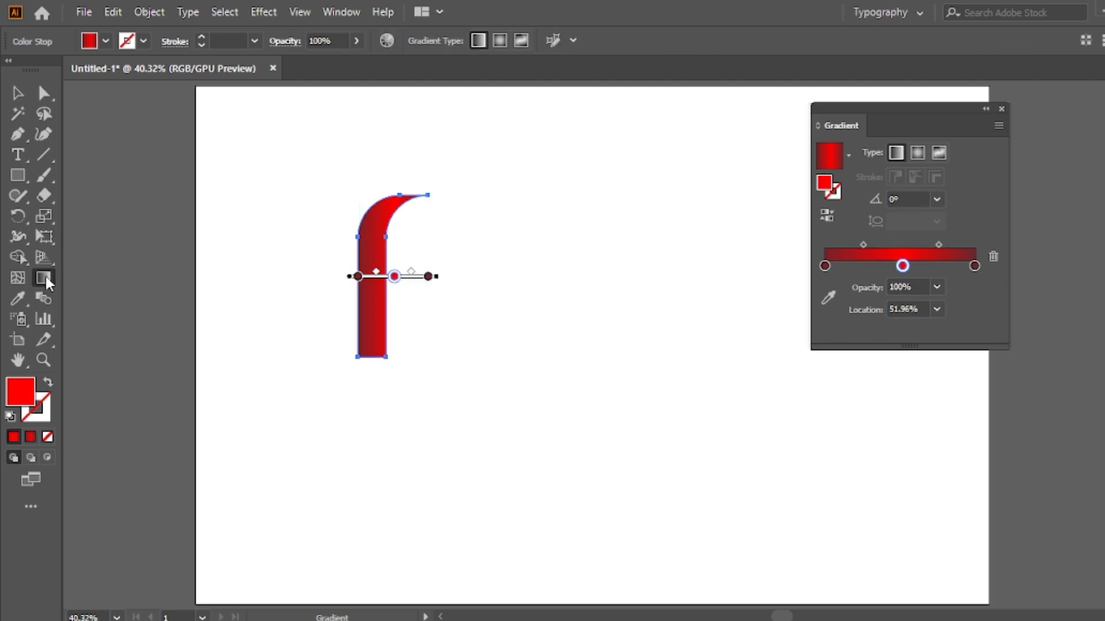
{"action": "left_click_drag", "start_coordinate": [371, 168], "coordinate": [370, 364]}
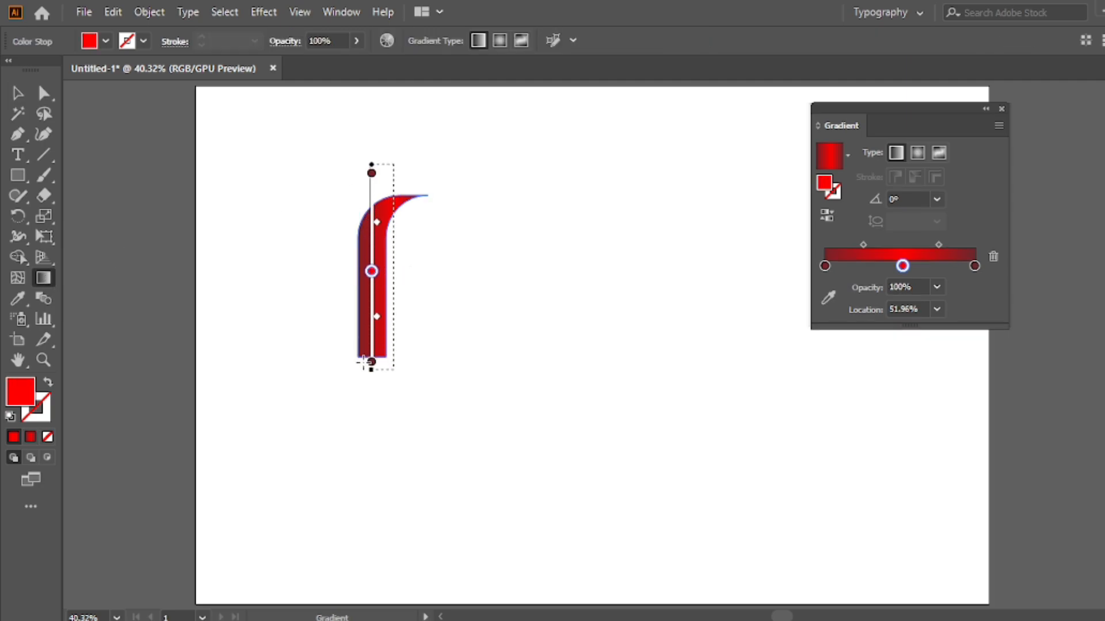
{"action": "left_click", "coordinate": [14, 95]}
{"action": "left_click", "coordinate": [481, 156]}
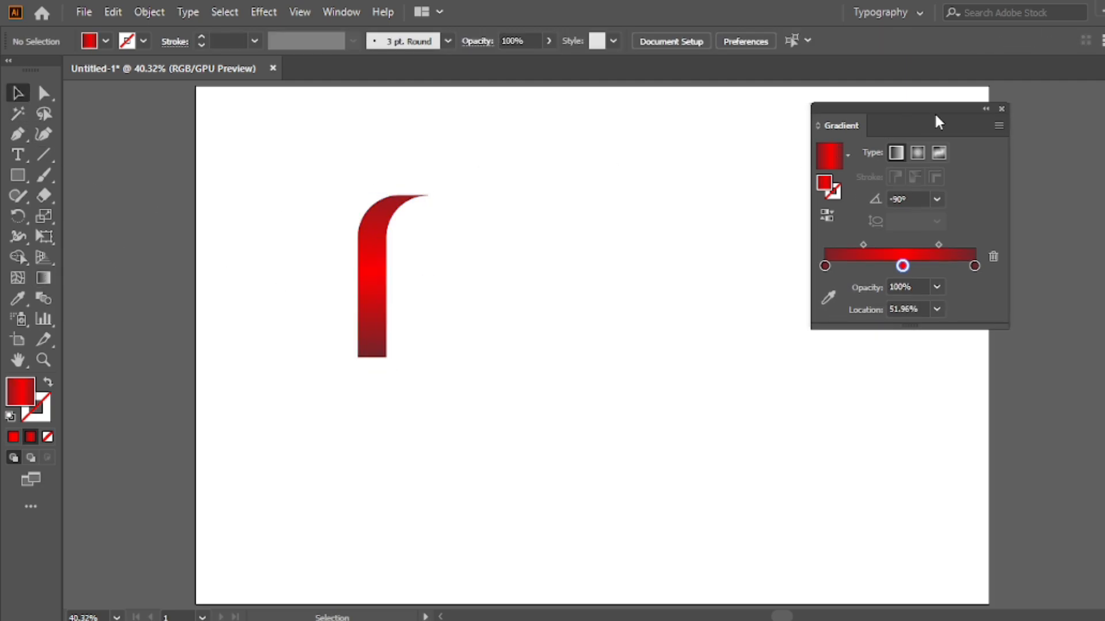
{"action": "left_click", "coordinate": [986, 108]}
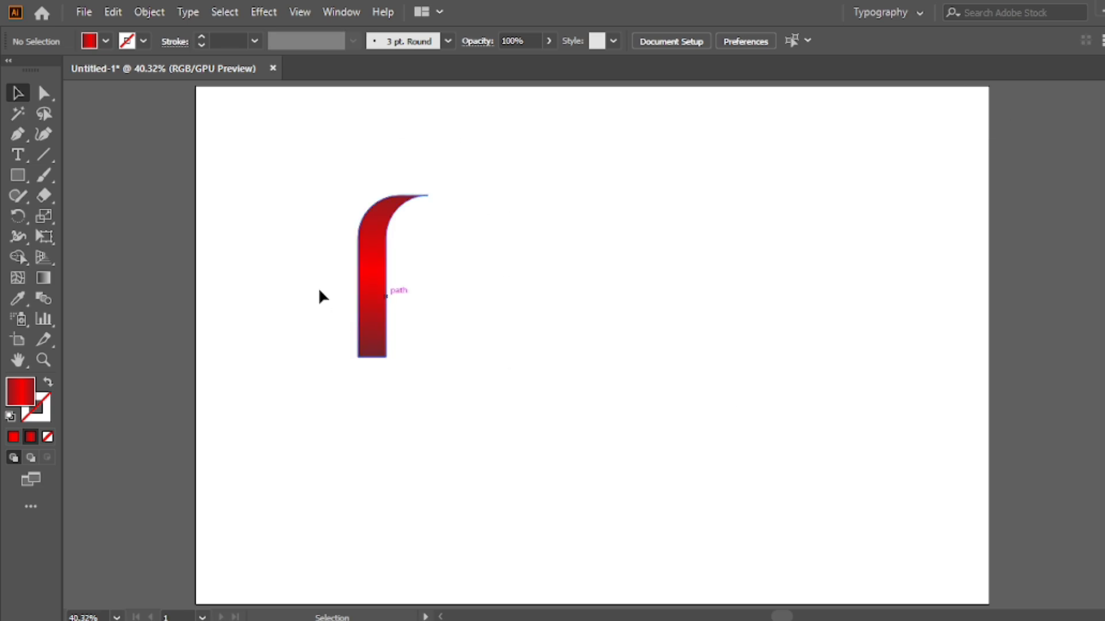
- Duplicate the red gradient strip and place the copy directly against the original's right edge
{"action": "left_click_drag", "start_coordinate": [423, 144], "coordinate": [326, 268]}
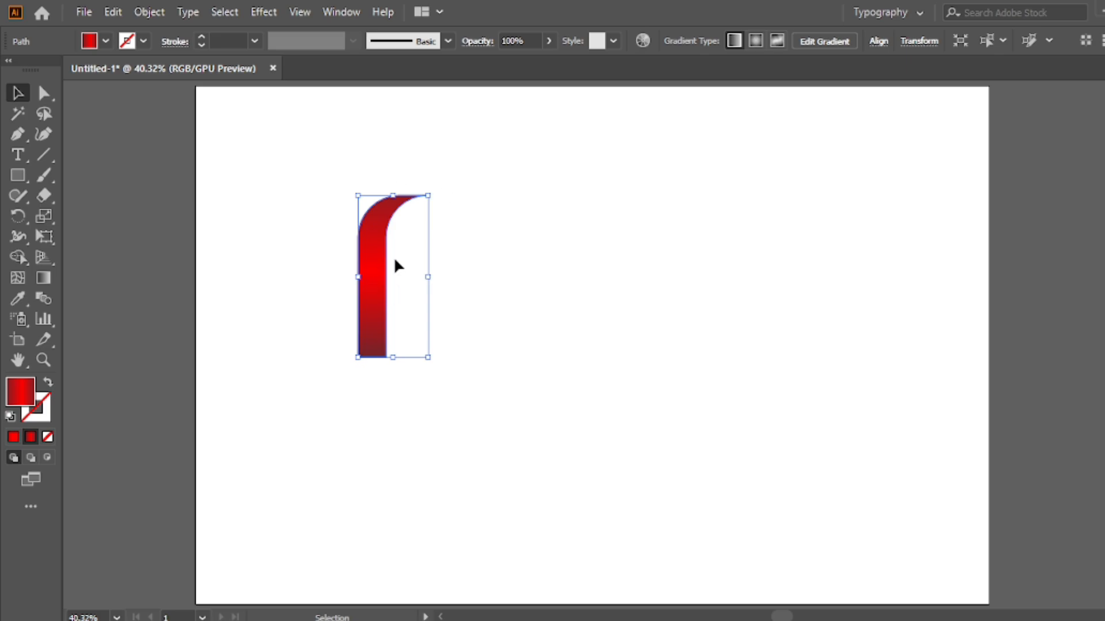
{"action": "left_click_drag", "start_coordinate": [397, 262], "coordinate": [410, 264]}
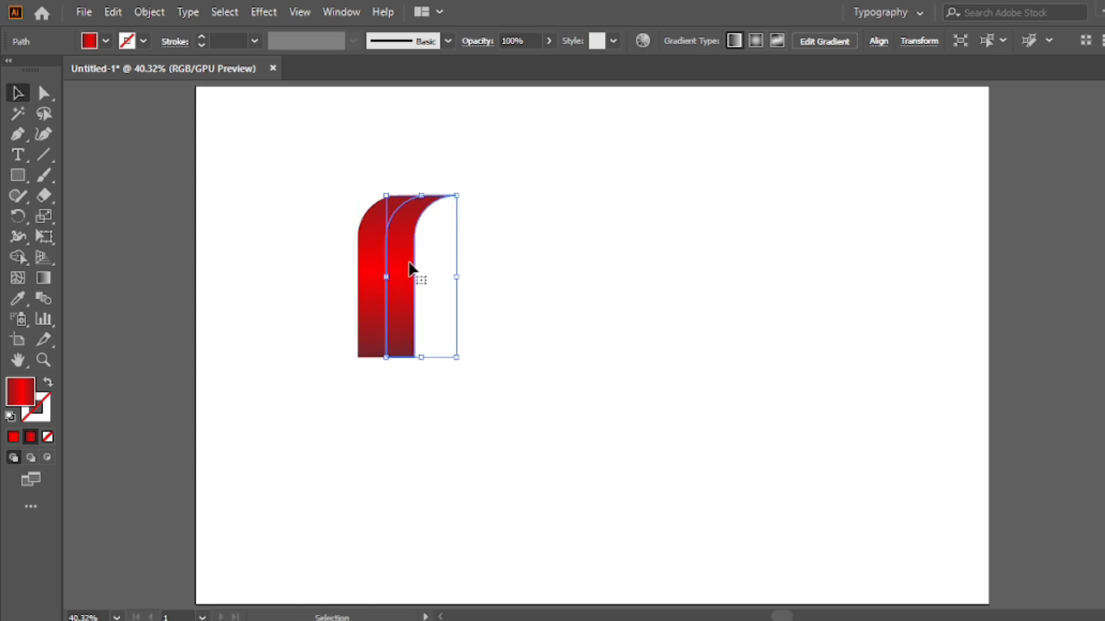
- Repeat the strip duplication at the same spacing until a row of eight adjoining red gradient strips is made
{"action": "key", "text": "ctrl+d"}
{"action": "key", "text": "ctrl+d"}
{"action": "key", "text": "ctrl+d"}
{"action": "key", "text": "ctrl+d"}
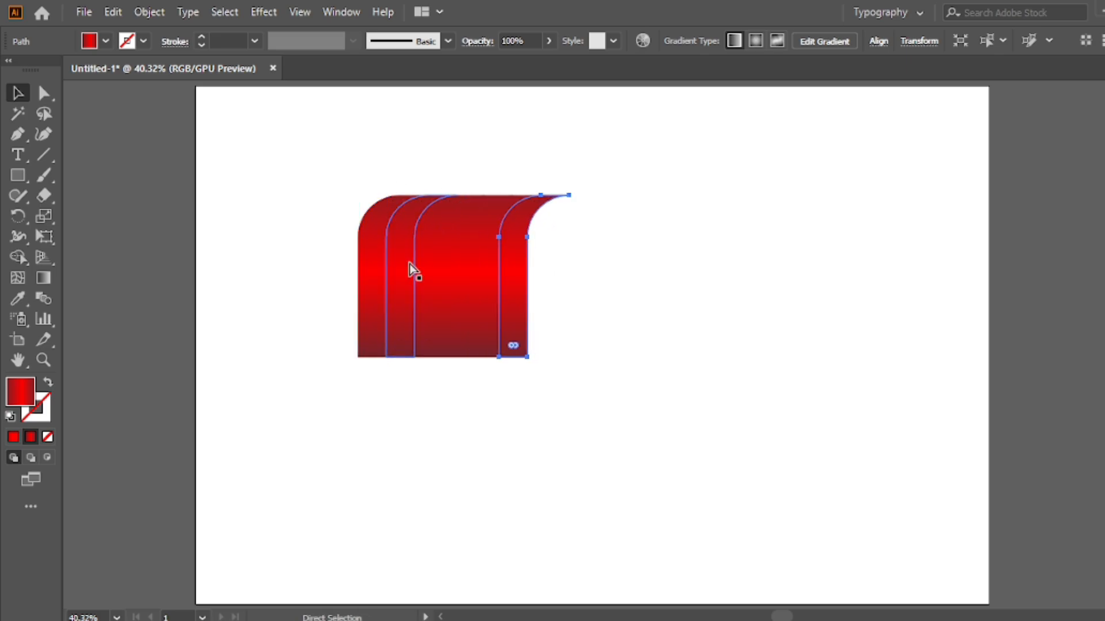
{"action": "key", "text": "ctrl+d"}
- Delete every second strip from the row with the Shape Builder tool, leaving four evenly spaced strips, and deselect them
{"action": "left_click_drag", "start_coordinate": [663, 152], "coordinate": [296, 319]}
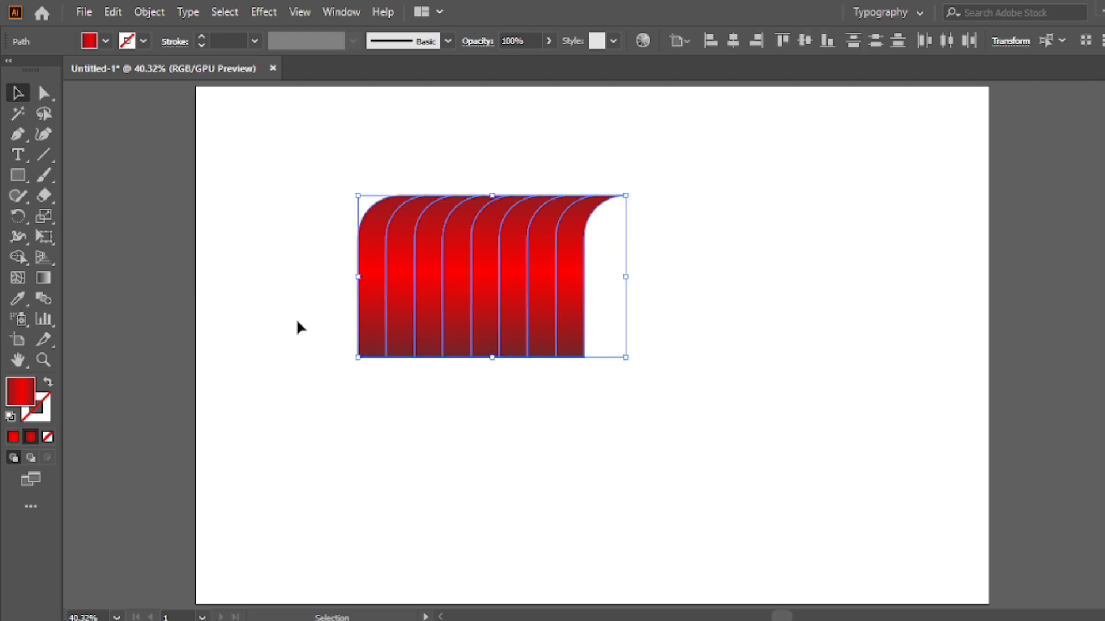
{"action": "left_click_drag", "start_coordinate": [621, 363], "coordinate": [402, 287]}
{"action": "left_click_drag", "start_coordinate": [675, 118], "coordinate": [295, 264]}
{"action": "left_click_drag", "start_coordinate": [19, 258], "coordinate": [156, 256]}
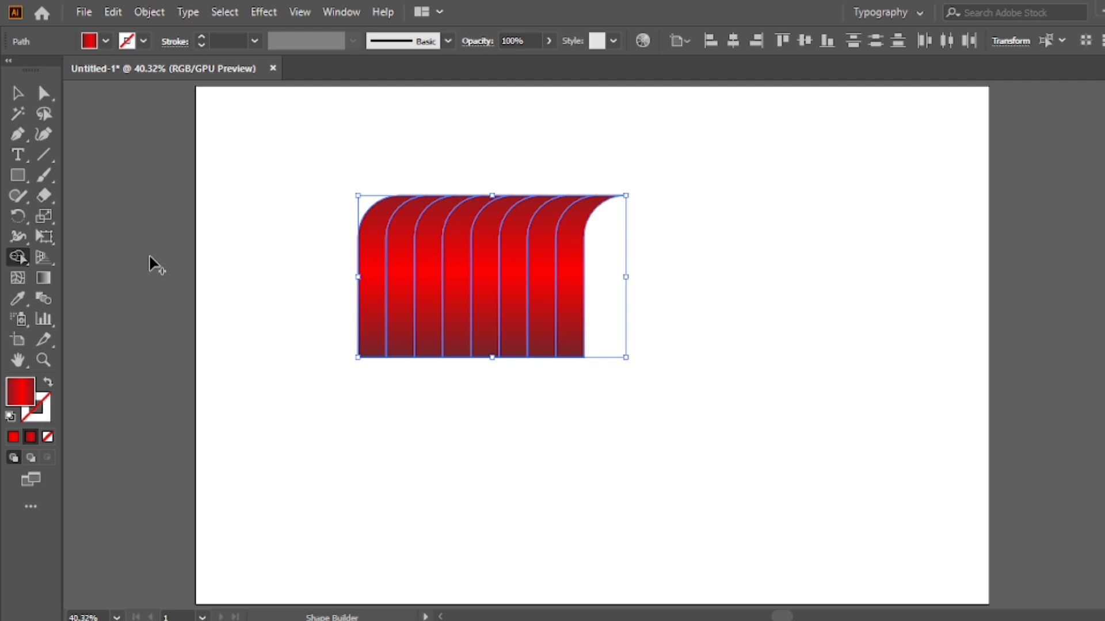
{"action": "left_click", "coordinate": [411, 265], "text": "alt"}
{"action": "left_click", "coordinate": [458, 262], "text": "alt"}
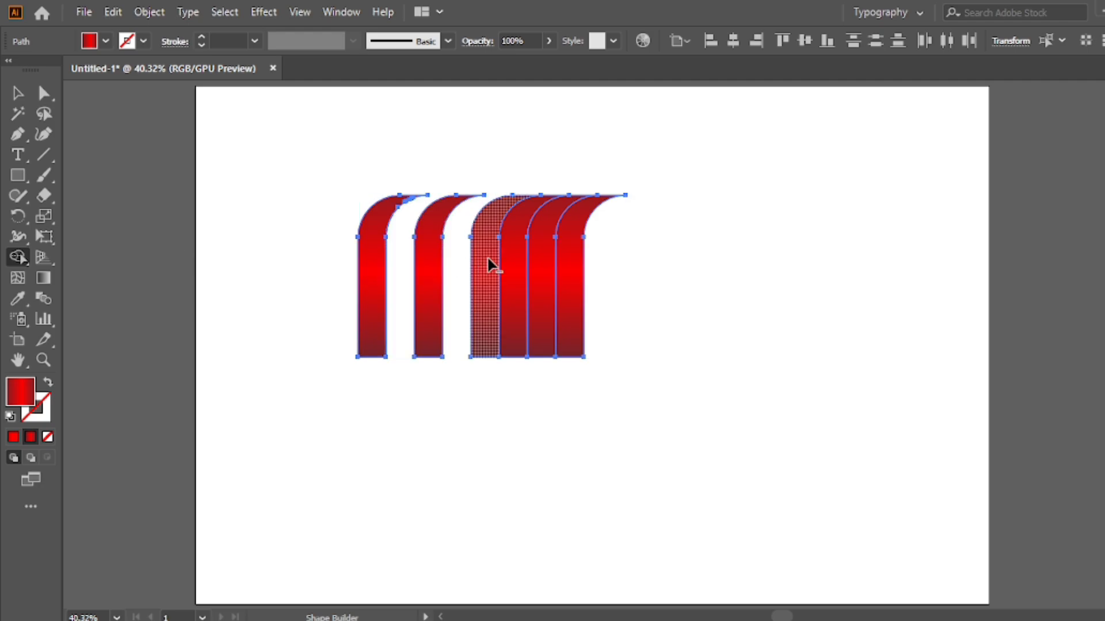
{"action": "left_click", "coordinate": [521, 265], "text": "alt"}
{"action": "left_click", "coordinate": [565, 247], "text": "alt"}
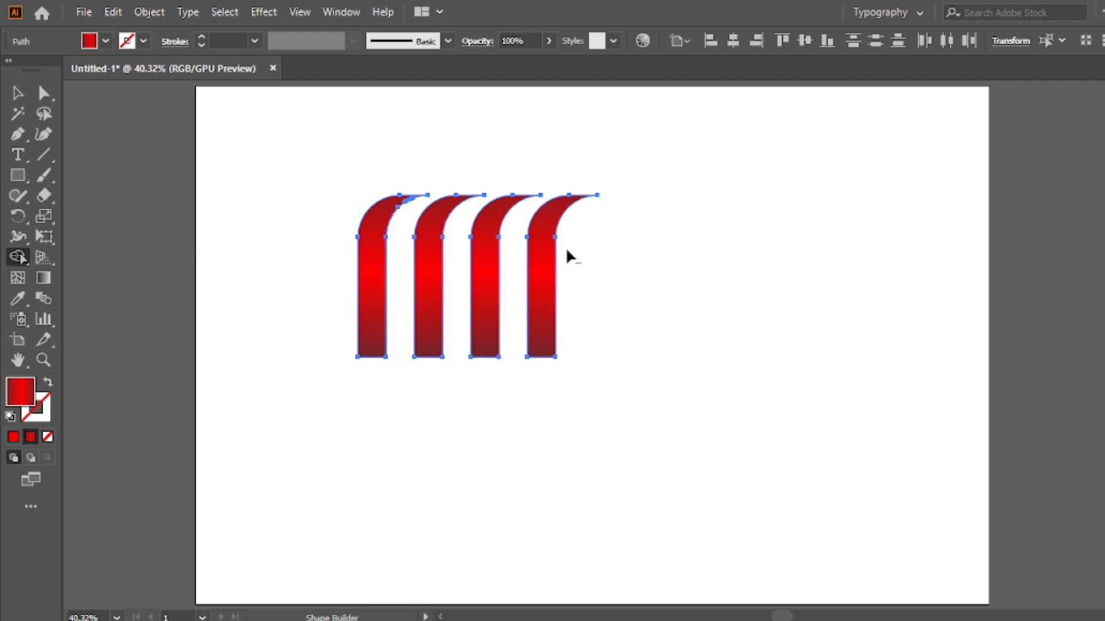
{"action": "key", "text": "v"}
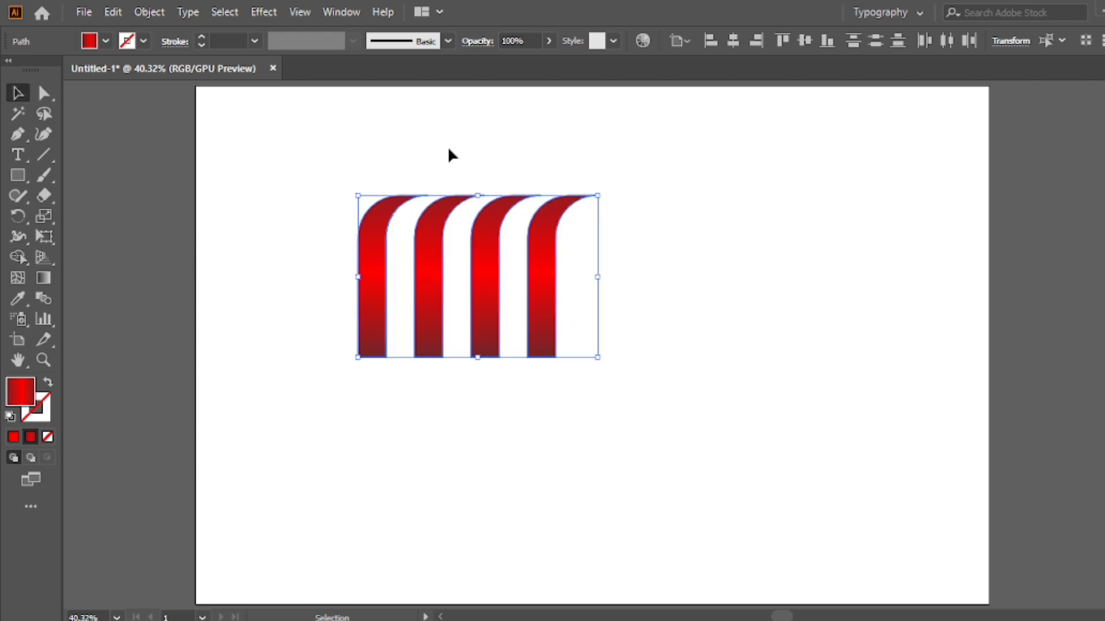
{"action": "left_click", "coordinate": [505, 112]}
- Copy the rightmost strip, paste it in front, and move the copy below the start of the row
{"action": "left_click", "coordinate": [553, 238]}
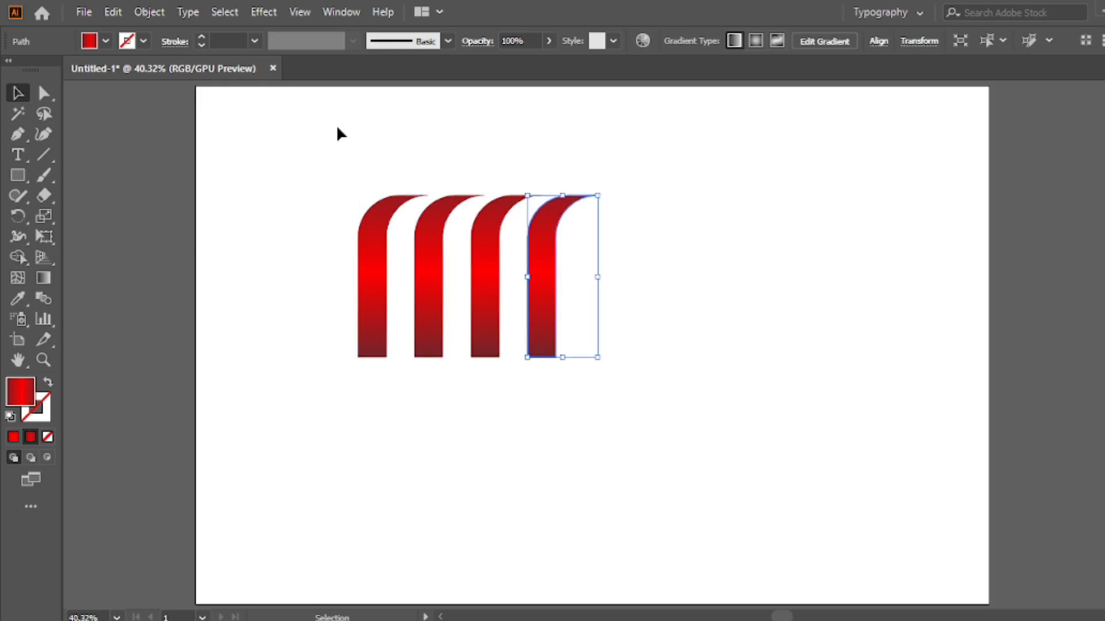
{"action": "left_click", "coordinate": [116, 16]}
{"action": "left_click", "coordinate": [167, 94]}
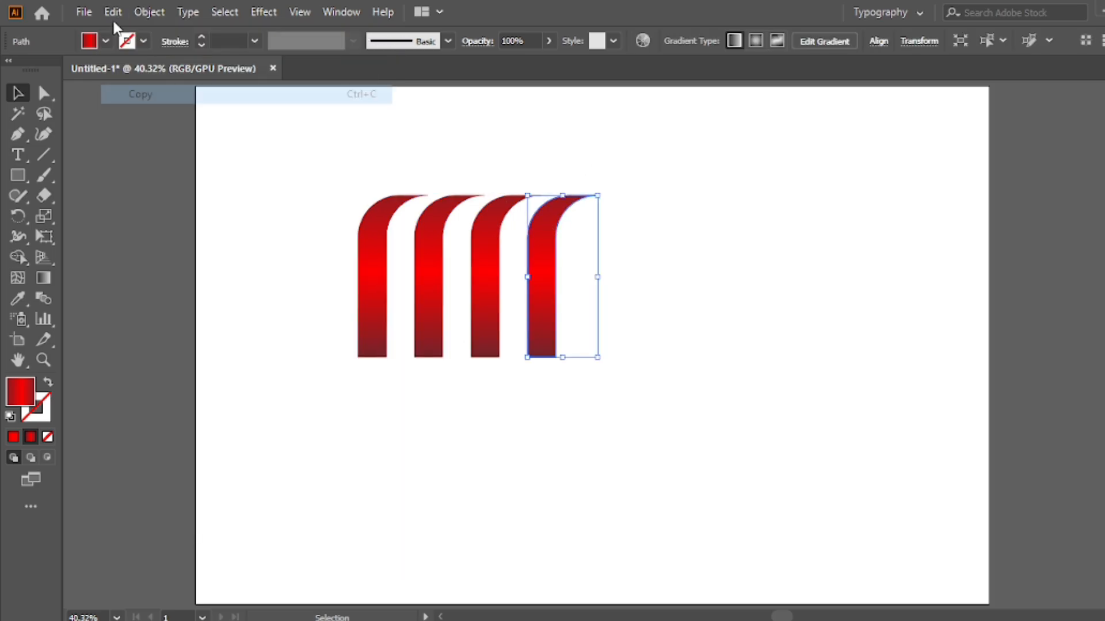
{"action": "left_click", "coordinate": [114, 14]}
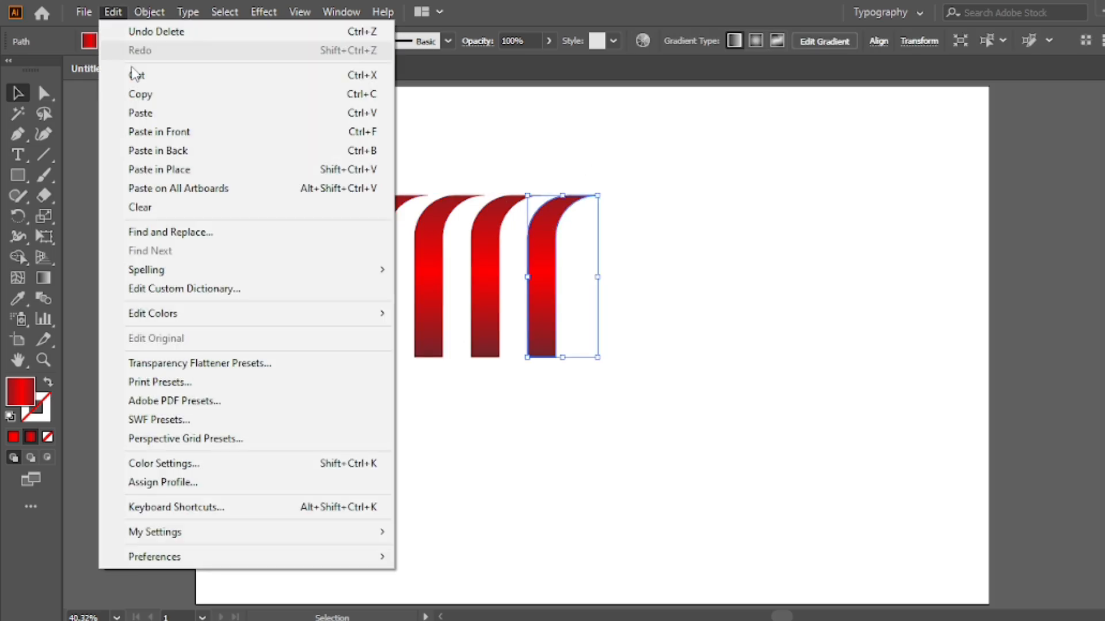
{"action": "left_click", "coordinate": [153, 139]}
{"action": "left_click_drag", "start_coordinate": [548, 239], "coordinate": [364, 428]}
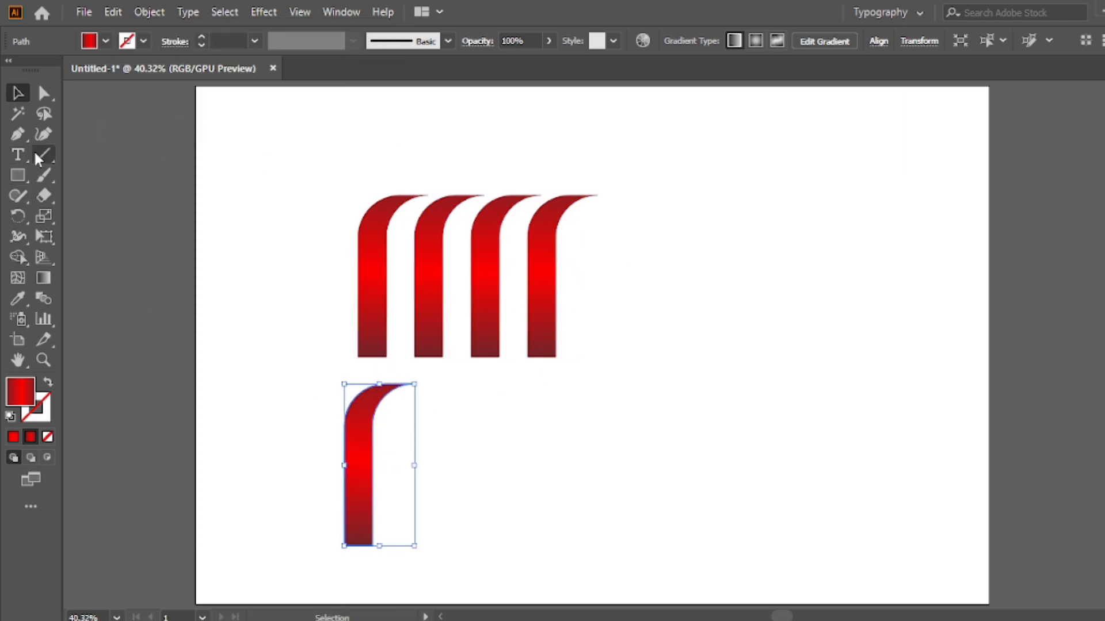
- Draw a horizontal line across the separate strip copy at the height where its curve begins
{"action": "left_click_drag", "start_coordinate": [43, 154], "coordinate": [161, 152]}
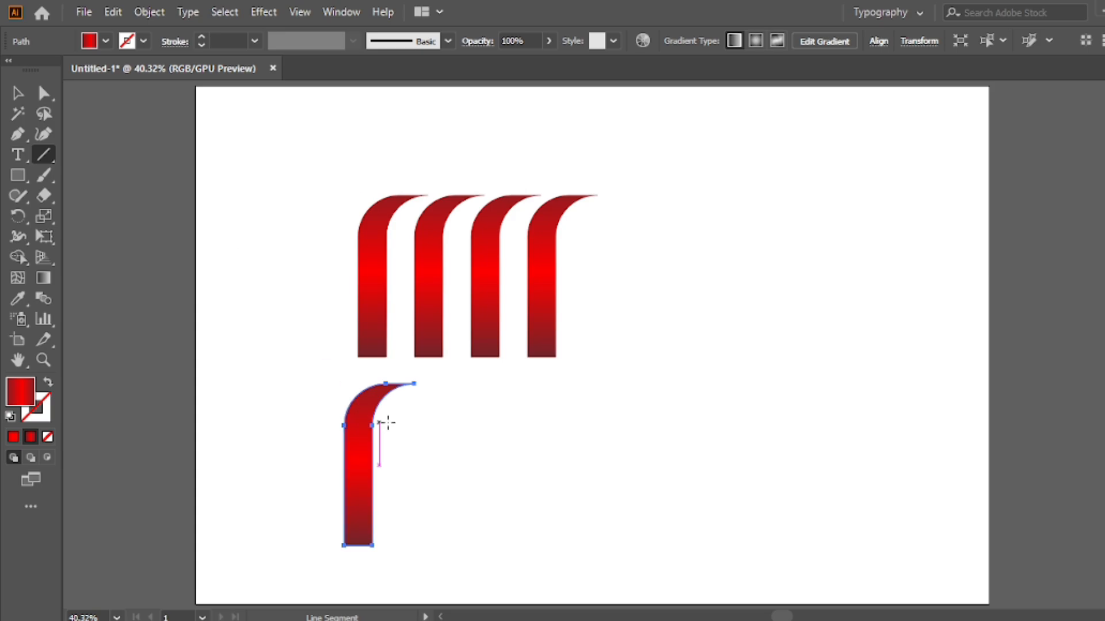
{"action": "left_click_drag", "start_coordinate": [422, 426], "coordinate": [297, 426]}
{"action": "key", "text": "v"}
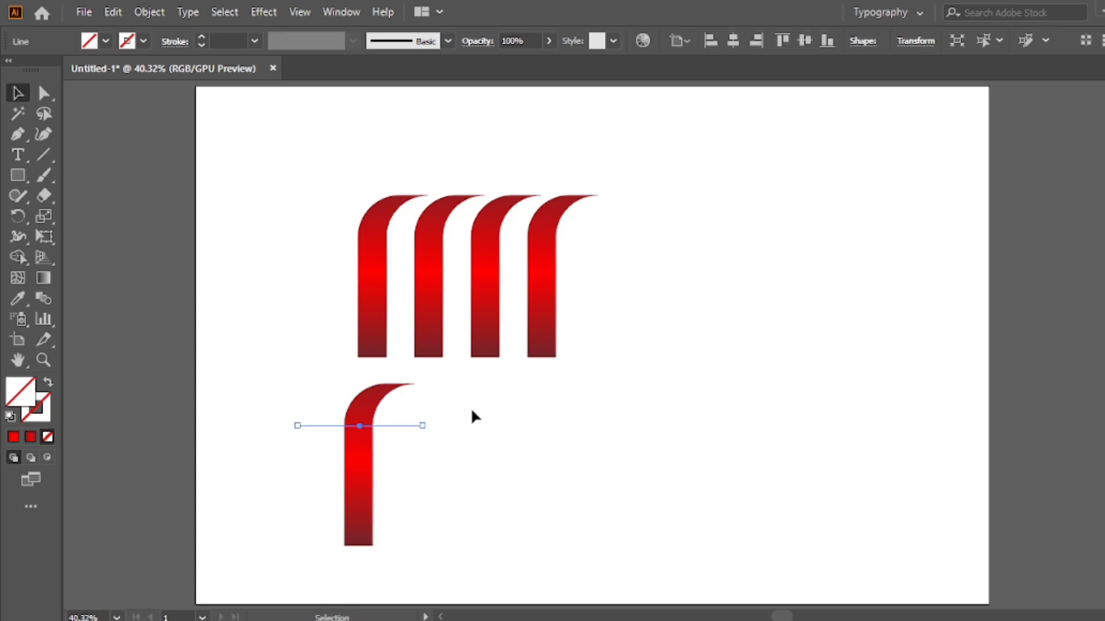
- Cut away the copy's straight part and the leftover line with the Shape Builder tool, keeping only the curved piece
{"action": "left_click", "coordinate": [345, 452], "text": "shift"}
{"action": "left_click_drag", "start_coordinate": [17, 257], "coordinate": [53, 257]}
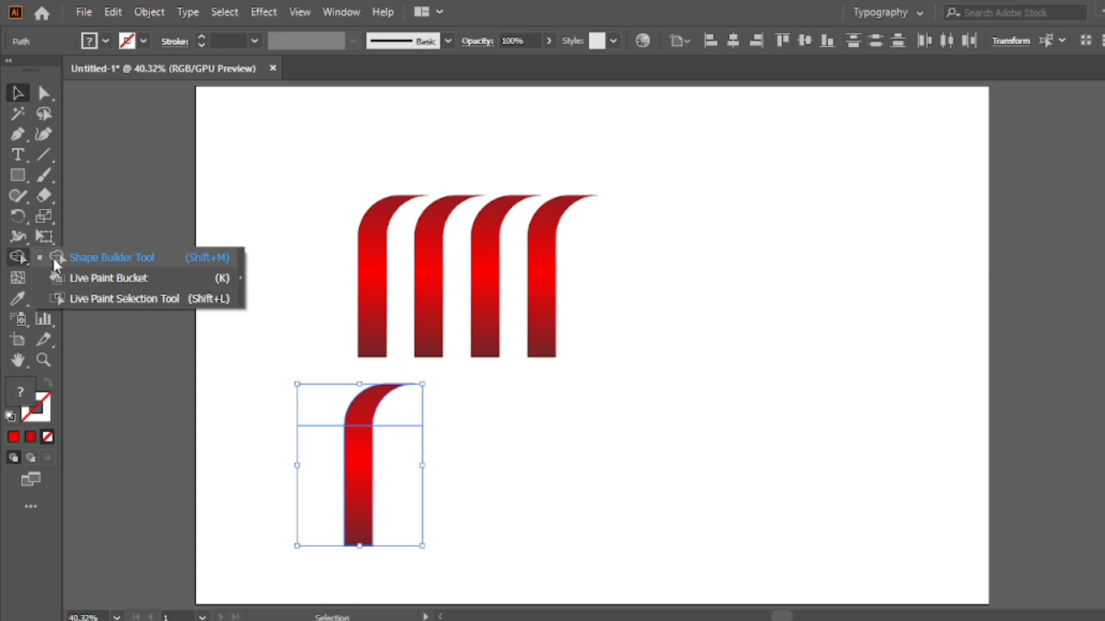
{"action": "left_click_drag", "start_coordinate": [154, 259], "coordinate": [154, 260]}
{"action": "left_click_drag", "start_coordinate": [291, 468], "coordinate": [385, 480], "text": "alt"}
{"action": "left_click_drag", "start_coordinate": [320, 446], "coordinate": [323, 452], "text": "alt"}
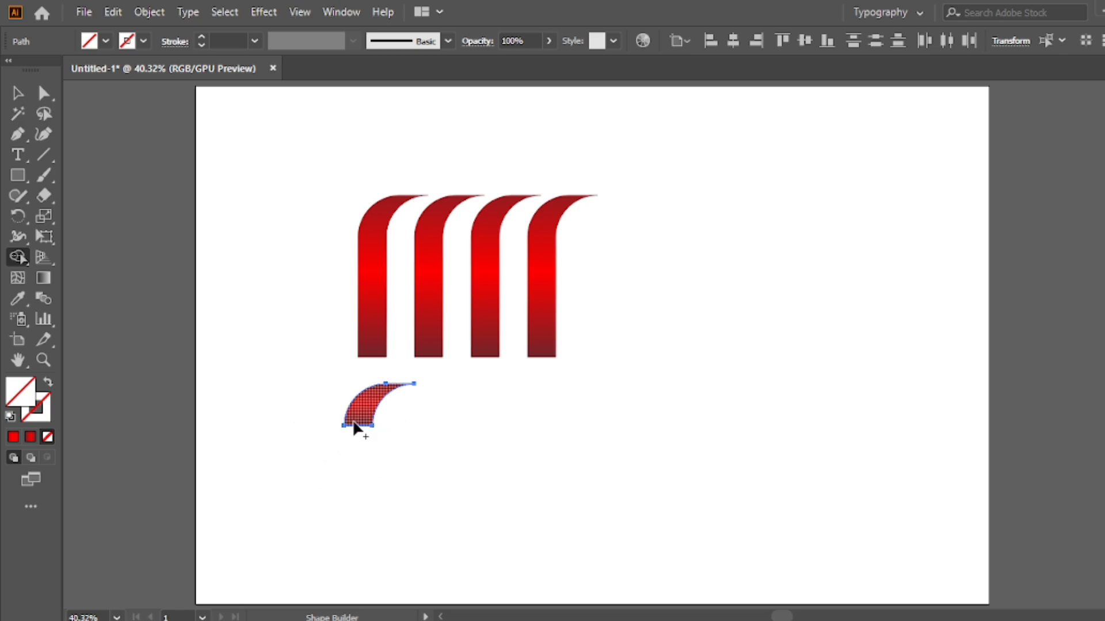
{"action": "left_click", "coordinate": [353, 421]}
{"action": "key", "text": "ctrl+z"}
- Reflect the curved piece across the vertical axis and place it against the last strip's top end to form an arch
{"action": "left_click", "coordinate": [18, 93]}
{"action": "left_click_drag", "start_coordinate": [351, 414], "coordinate": [621, 257]}
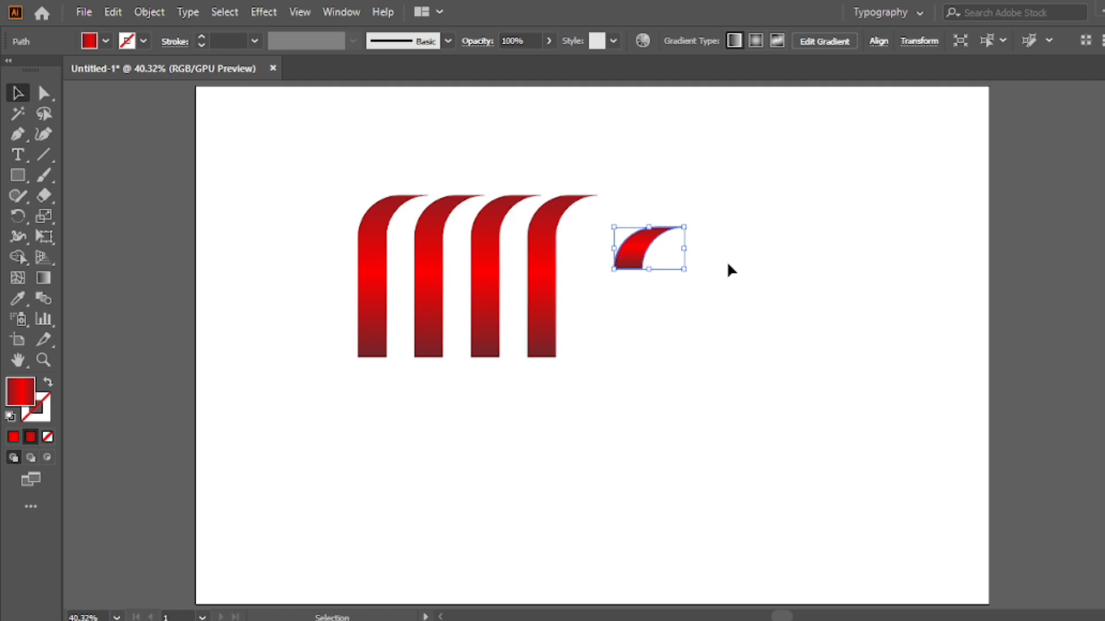
{"action": "right_click", "coordinate": [615, 166]}
{"action": "mouse_move", "coordinate": [736, 433]}
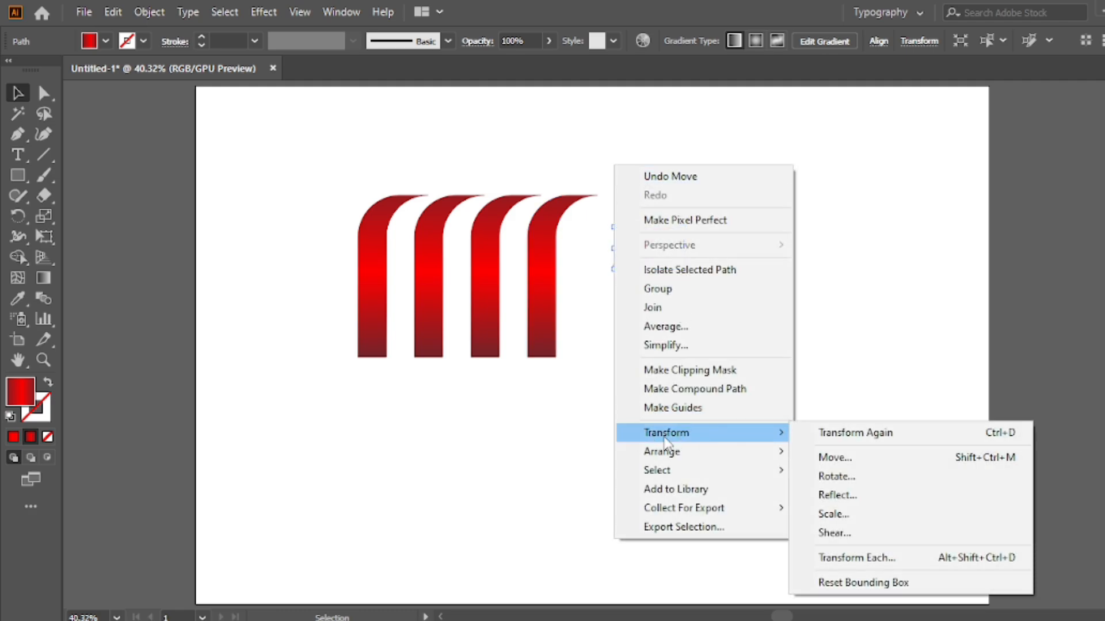
{"action": "left_click", "coordinate": [857, 499]}
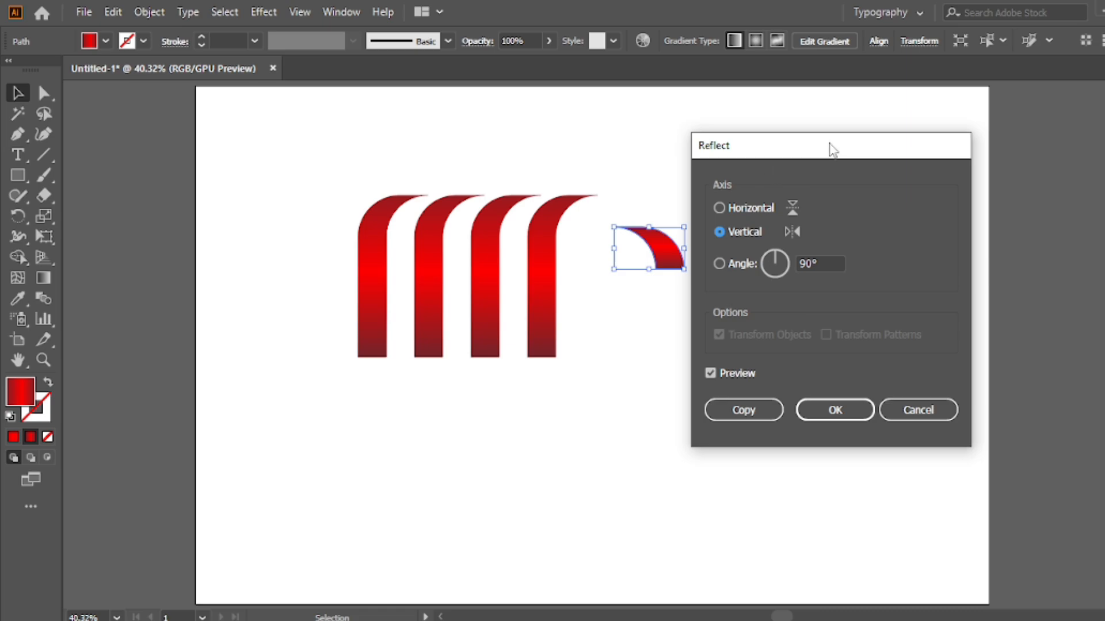
{"action": "left_click_drag", "start_coordinate": [830, 149], "coordinate": [930, 125]}
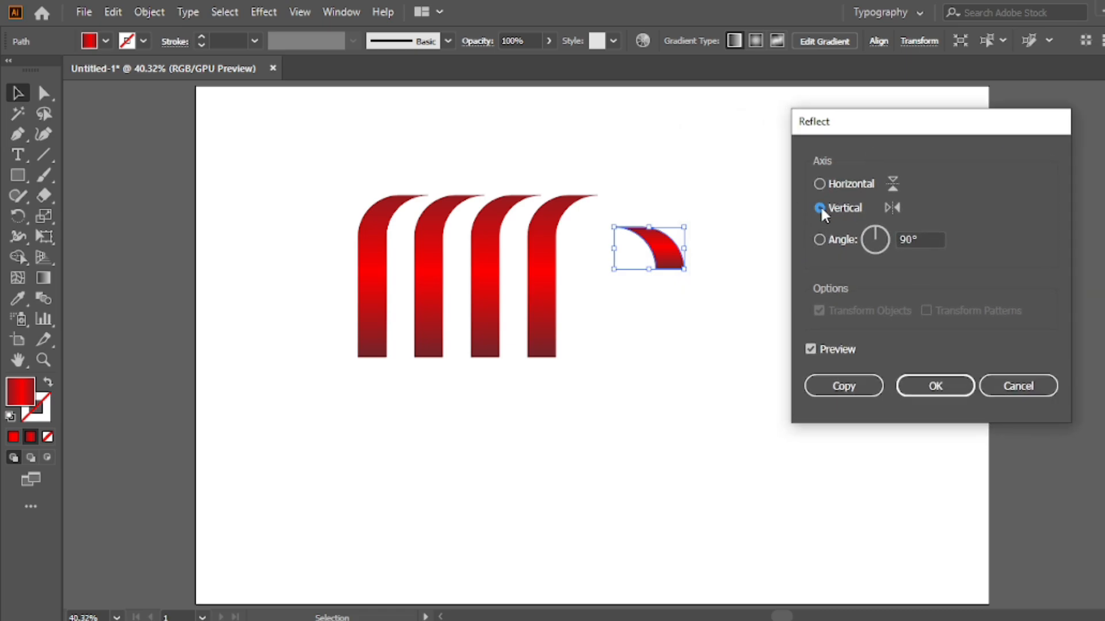
{"action": "left_click", "coordinate": [933, 387]}
{"action": "left_click_drag", "start_coordinate": [667, 258], "coordinate": [620, 223]}
{"action": "left_click", "coordinate": [600, 142]}
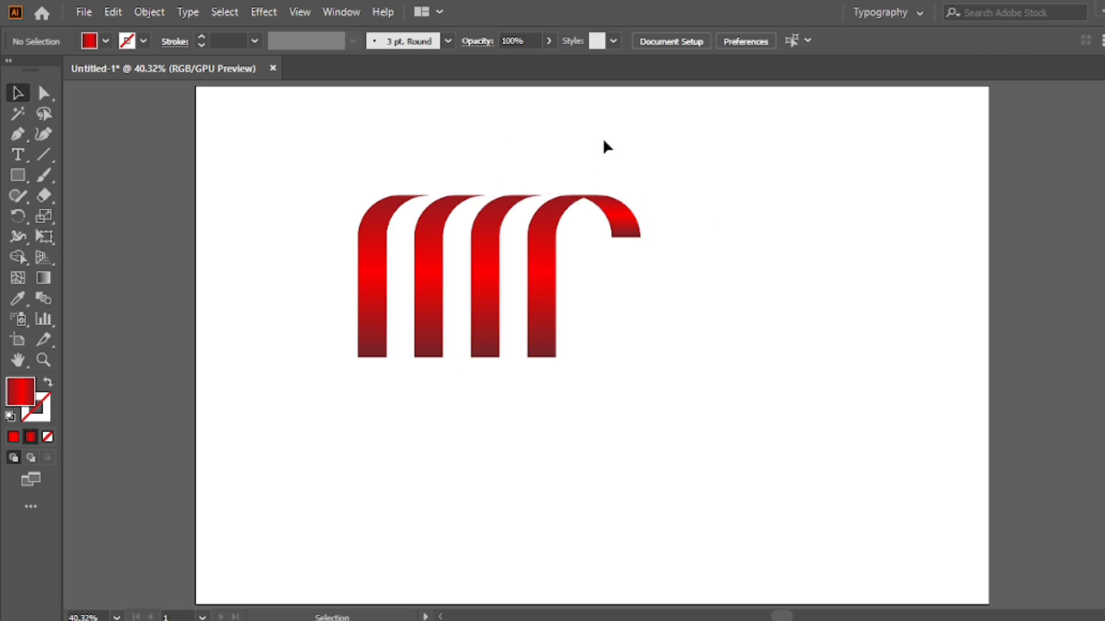
- Copy the reflected curved piece, paste it in front, and move the copy to the top end of the third strip
{"action": "left_click", "coordinate": [625, 222]}
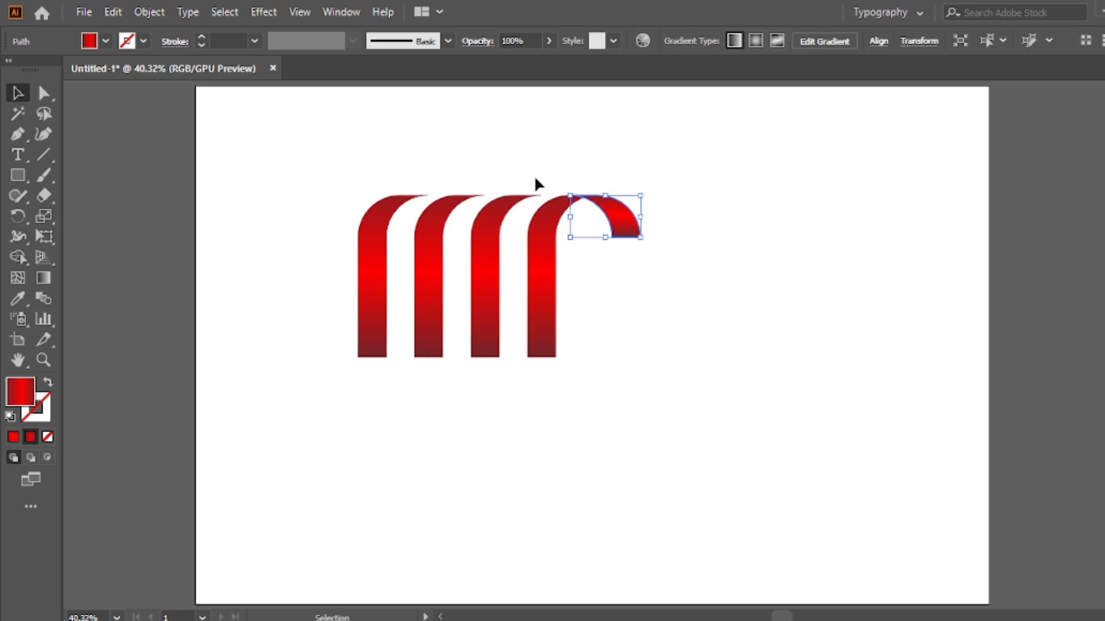
{"action": "left_click", "coordinate": [112, 11]}
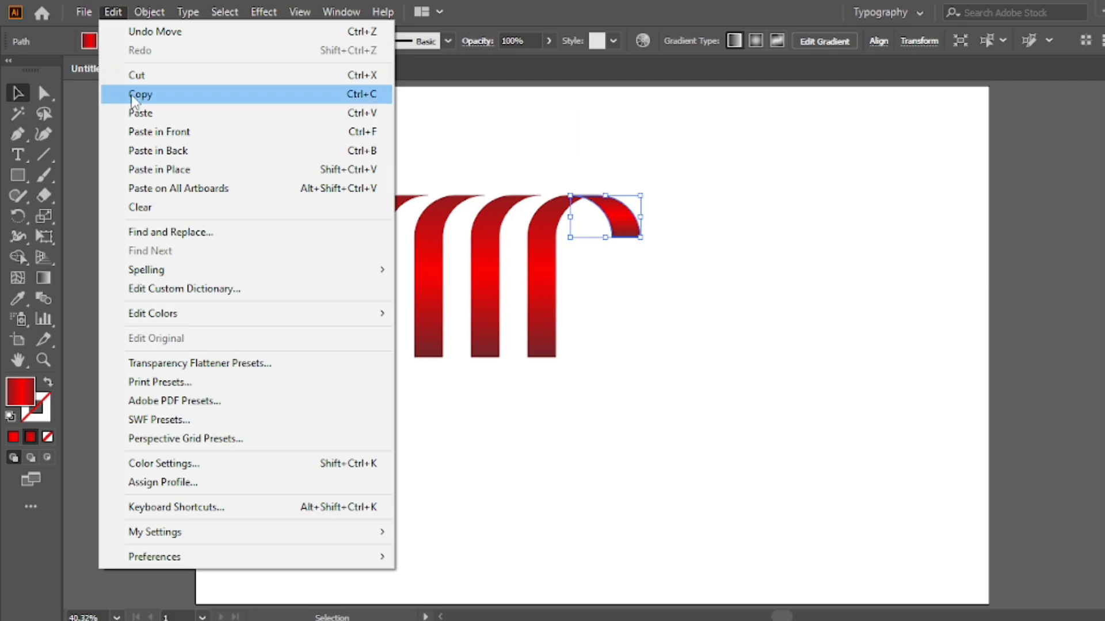
{"action": "left_click", "coordinate": [166, 102]}
{"action": "left_click", "coordinate": [113, 12]}
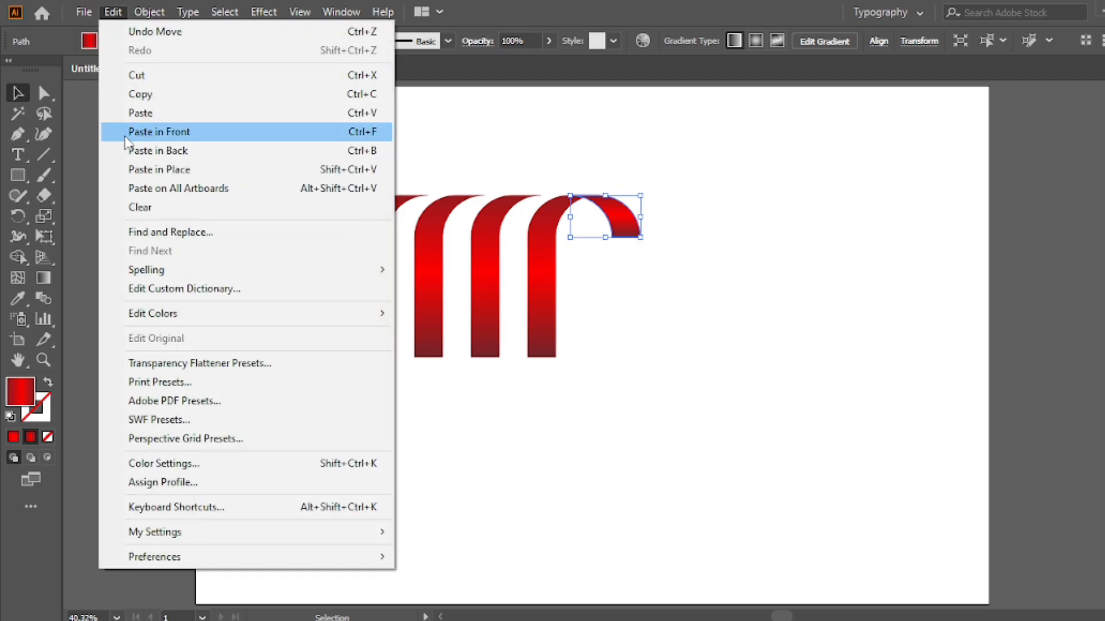
{"action": "left_click", "coordinate": [185, 138]}
{"action": "left_click_drag", "start_coordinate": [622, 222], "coordinate": [568, 217]}
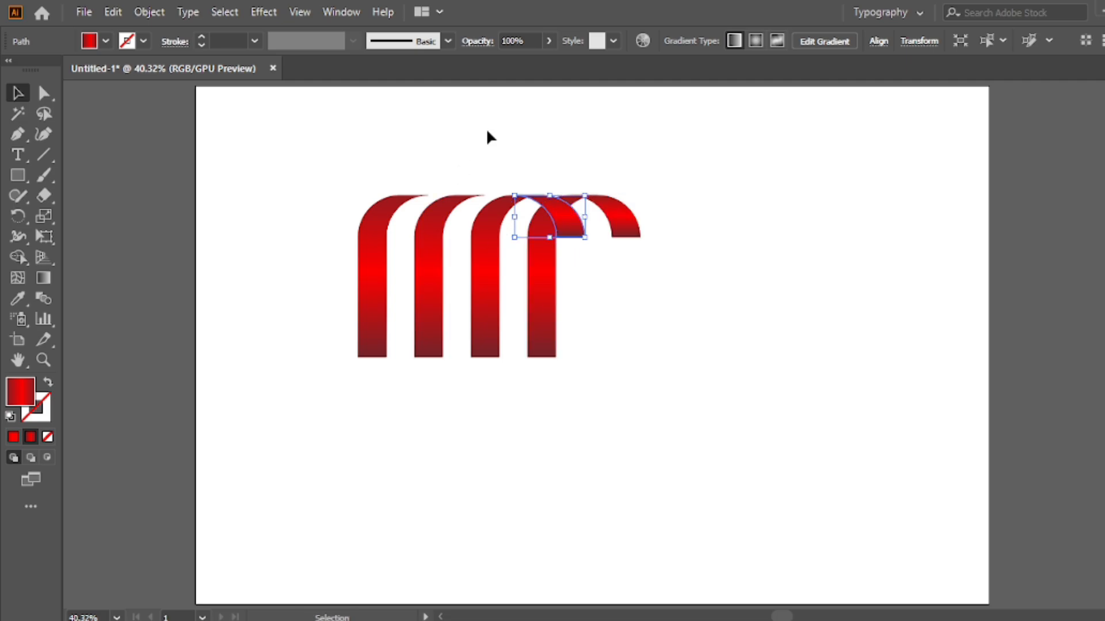
- Send the third strip's curved piece to the back, behind the fourth strip, and deselect everything
{"action": "right_click", "coordinate": [486, 146]}
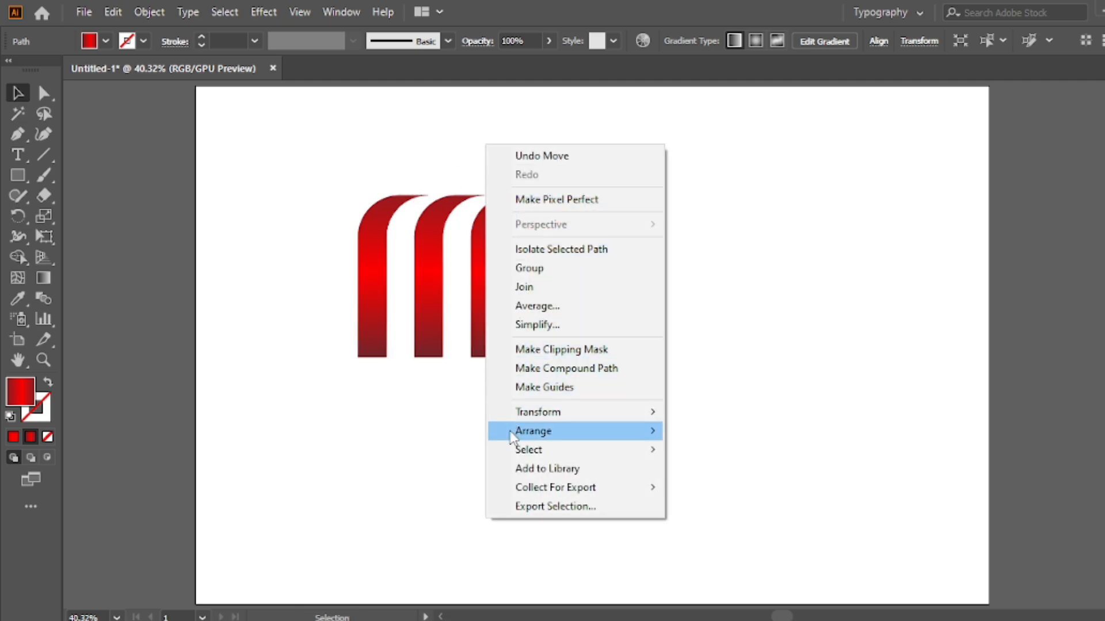
{"action": "mouse_move", "coordinate": [578, 437]}
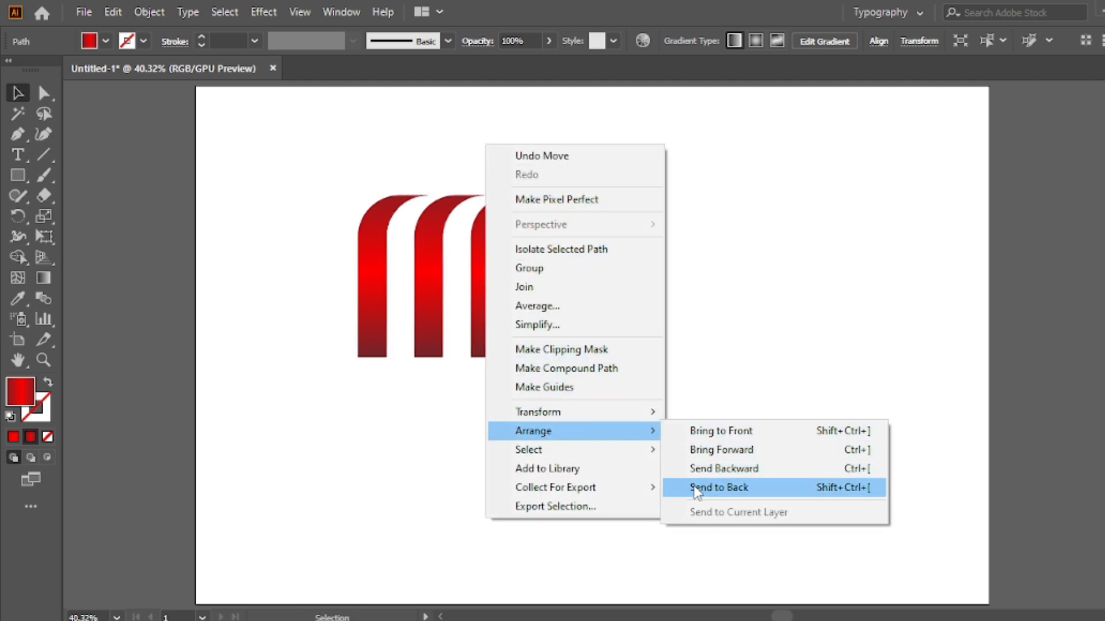
{"action": "left_click", "coordinate": [718, 488]}
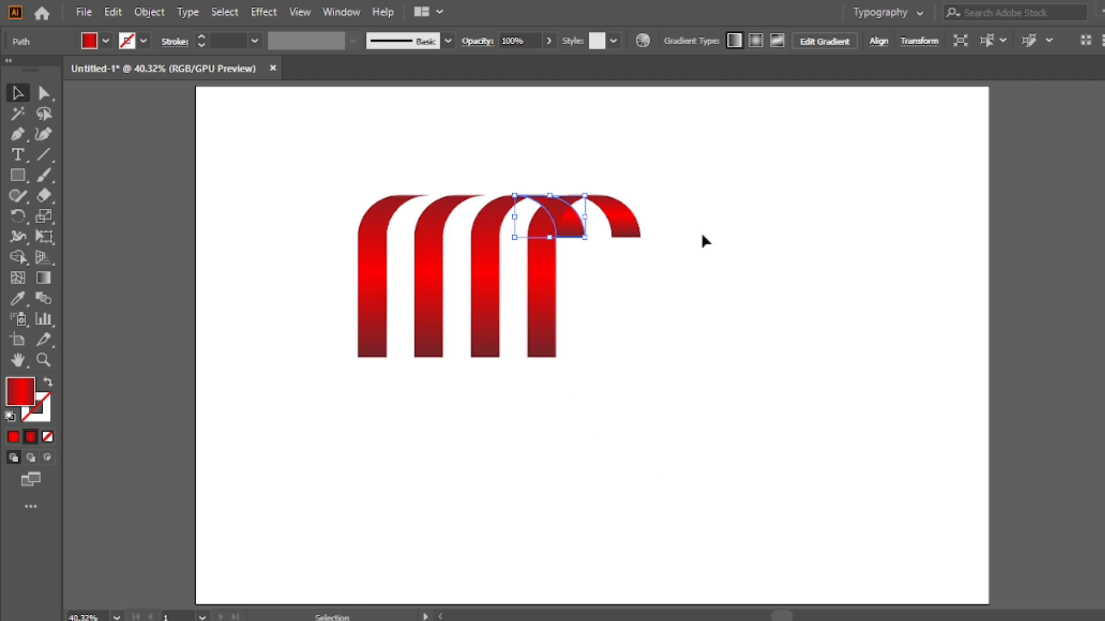
{"action": "left_click_drag", "start_coordinate": [631, 151], "coordinate": [322, 276]}
{"action": "left_click", "coordinate": [411, 145]}
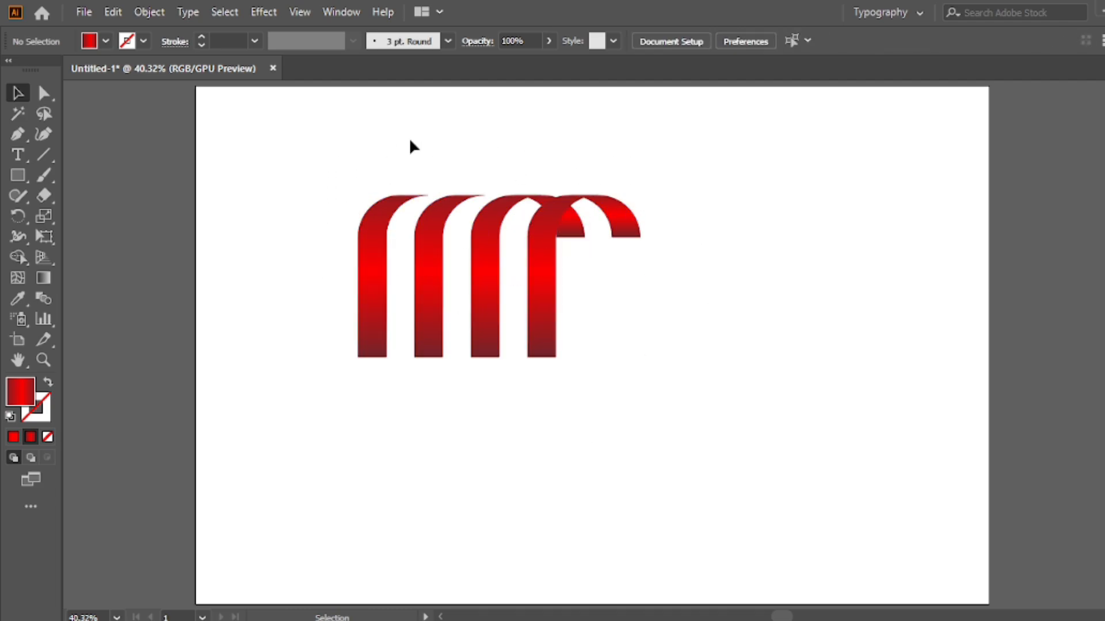
- Group all four strips with the two curved pieces and scale the group down slightly in proportion
{"action": "left_click_drag", "start_coordinate": [646, 151], "coordinate": [320, 260]}
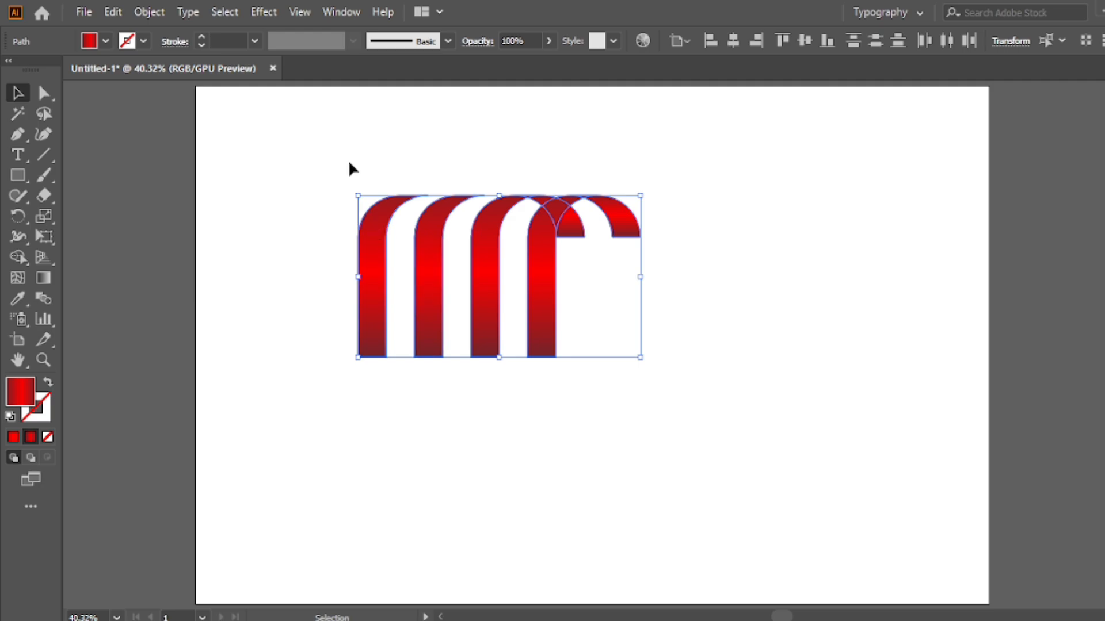
{"action": "left_click", "coordinate": [370, 121]}
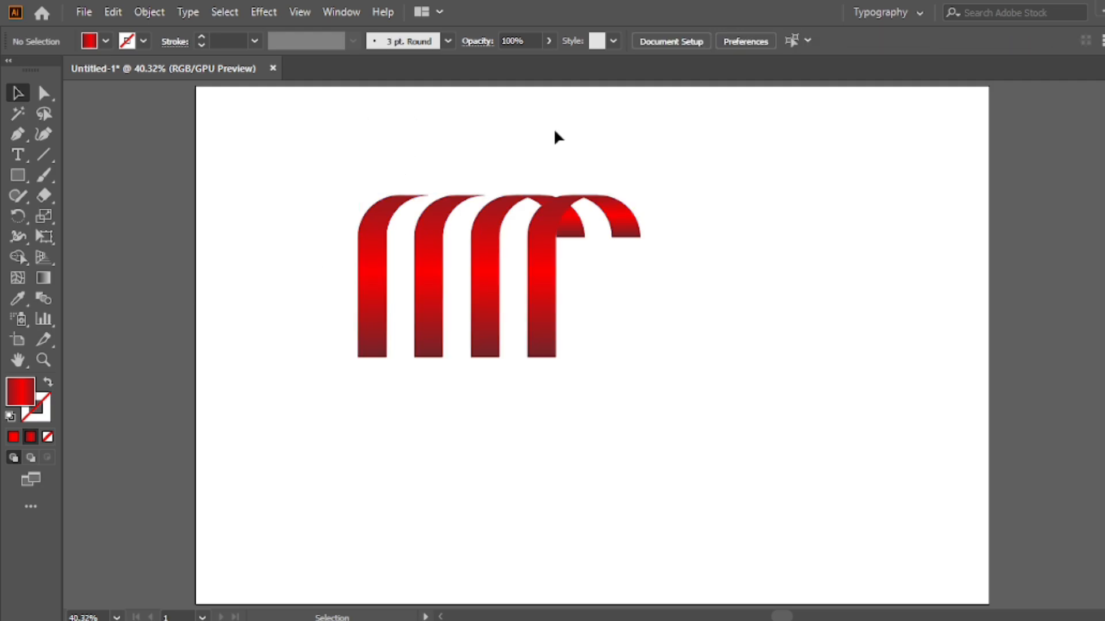
{"action": "left_click_drag", "start_coordinate": [655, 154], "coordinate": [334, 270]}
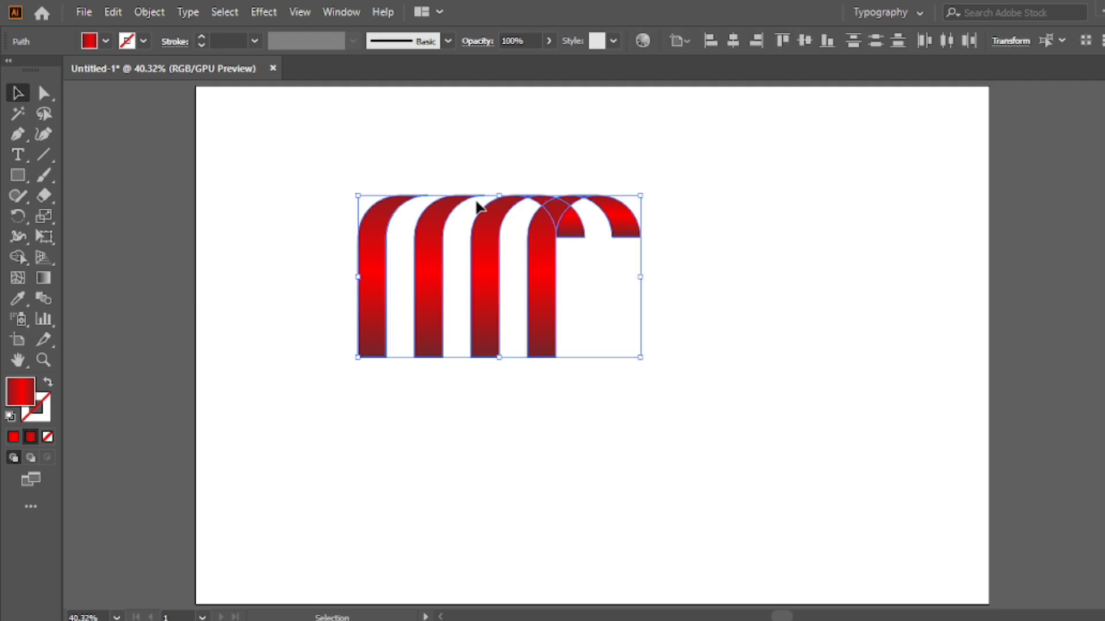
{"action": "right_click", "coordinate": [368, 114]}
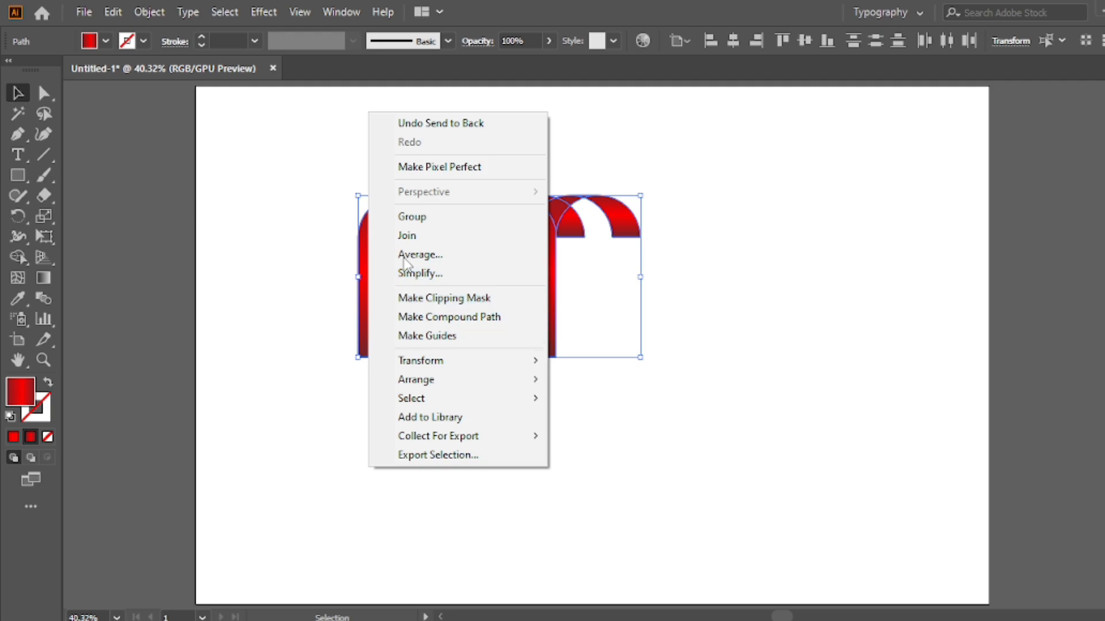
{"action": "left_click", "coordinate": [397, 217]}
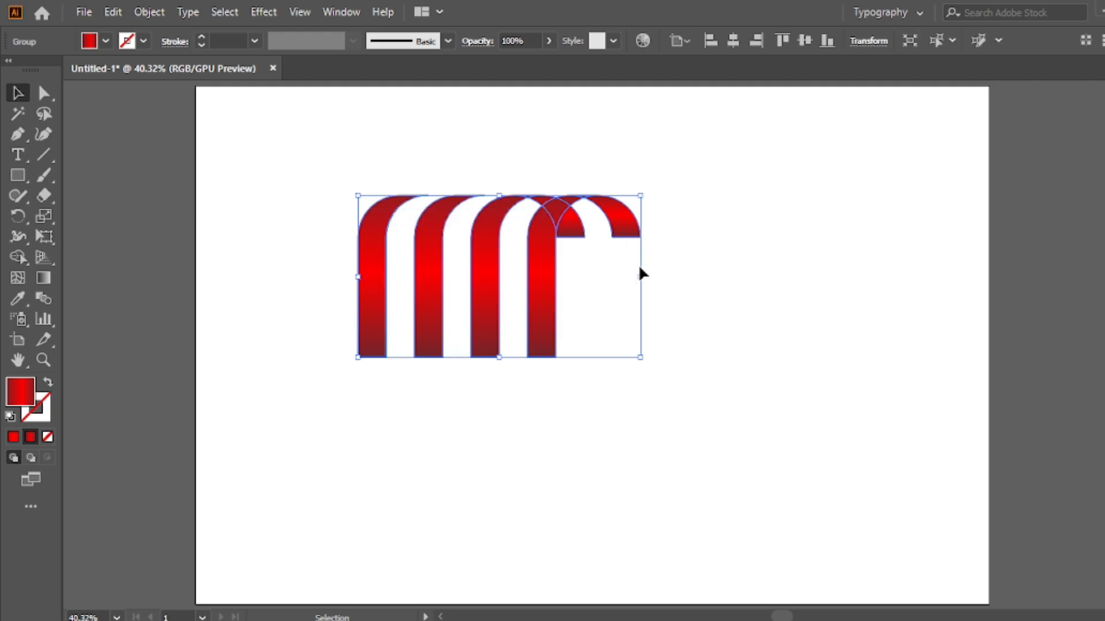
{"action": "left_click_drag", "start_coordinate": [640, 277], "coordinate": [605, 276]}
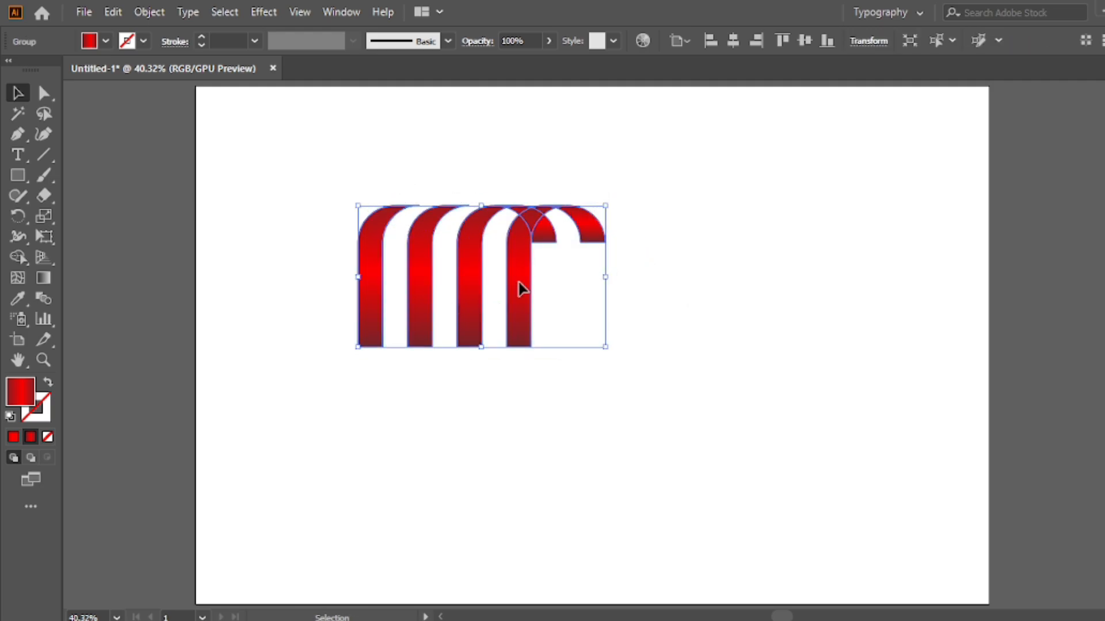
- Copy the striped group, paste it in front, and rotate the copy 90° clockwise
{"action": "left_click_drag", "start_coordinate": [587, 140], "coordinate": [341, 254]}
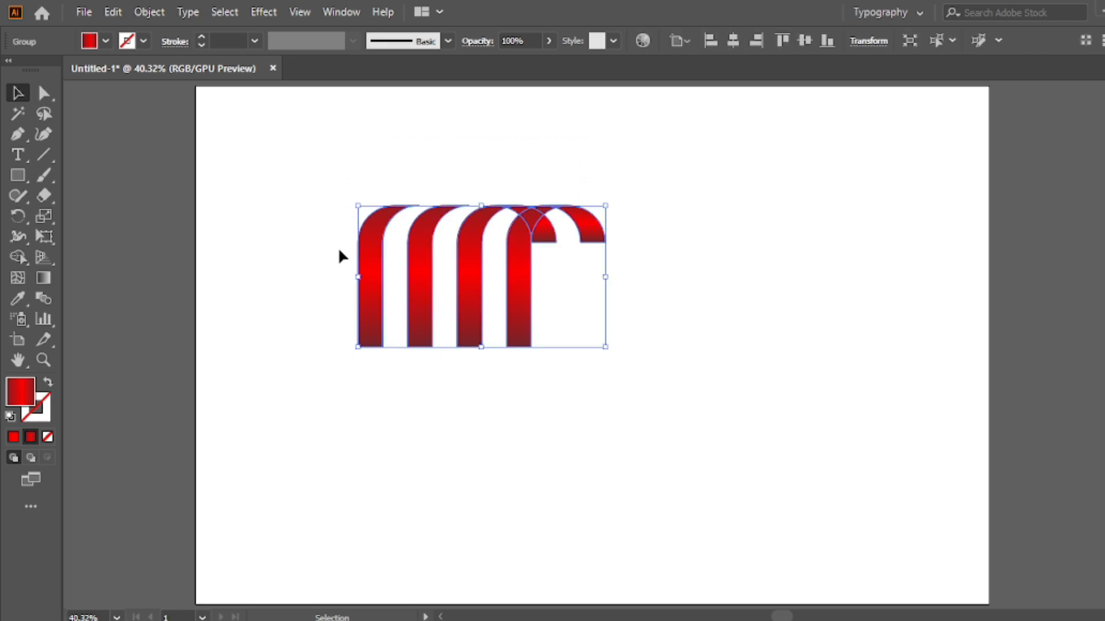
{"action": "left_click", "coordinate": [112, 11]}
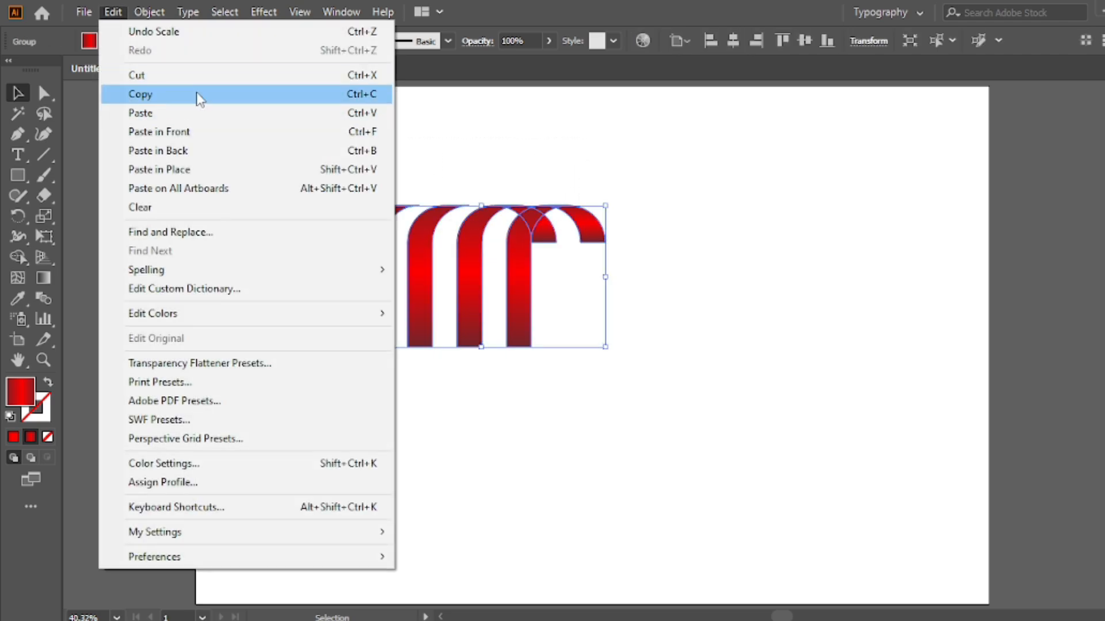
{"action": "left_click", "coordinate": [144, 98]}
{"action": "left_click", "coordinate": [109, 12]}
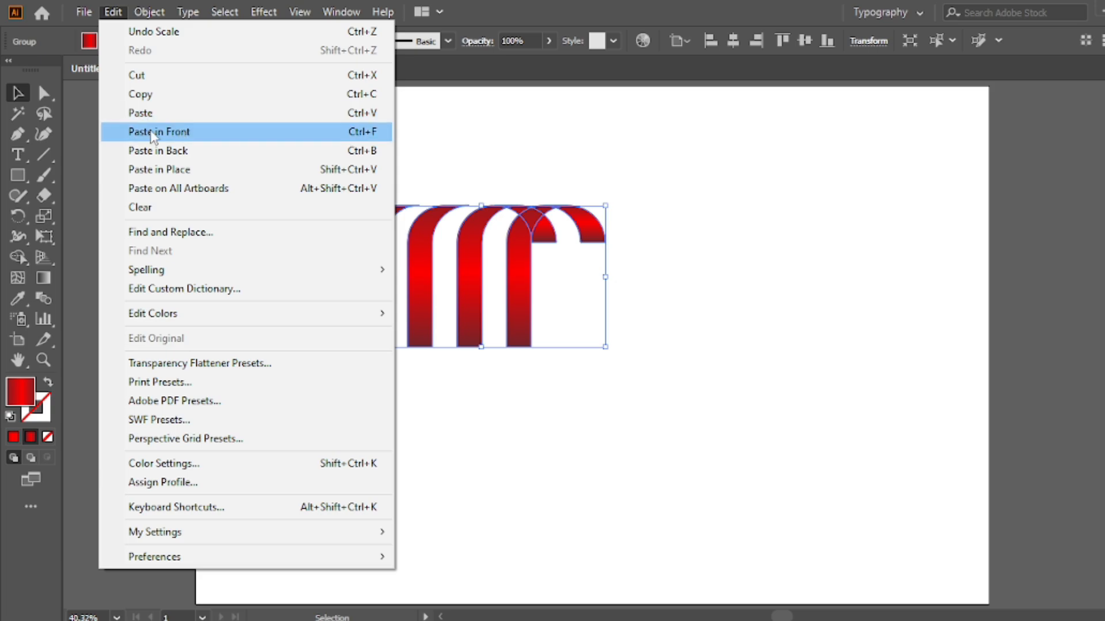
{"action": "left_click", "coordinate": [179, 132]}
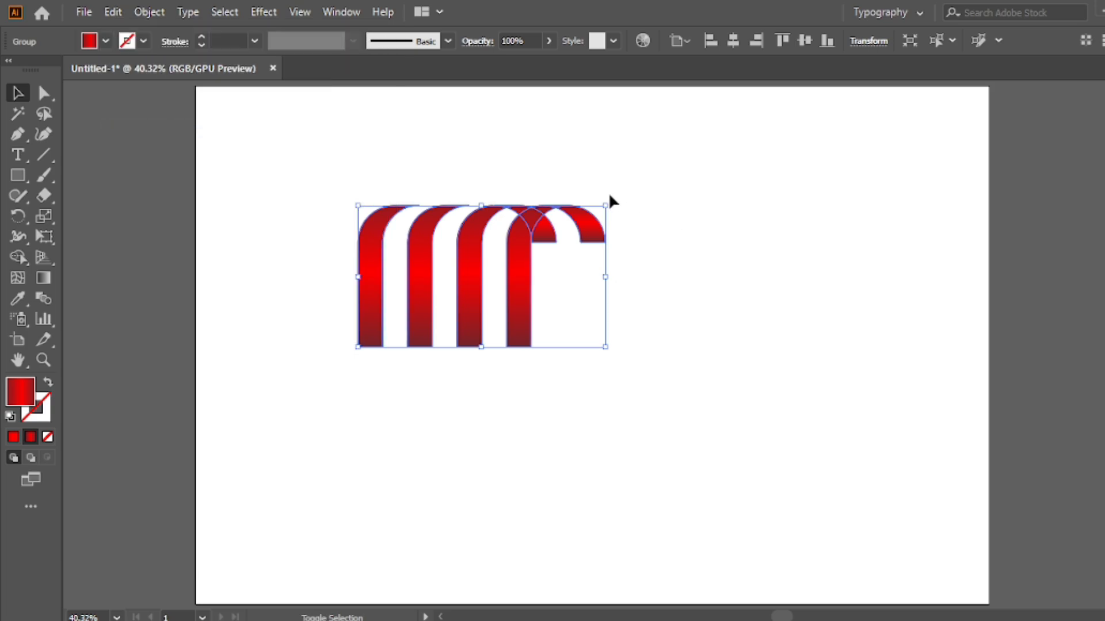
{"action": "left_click_drag", "start_coordinate": [636, 227], "coordinate": [582, 375]}
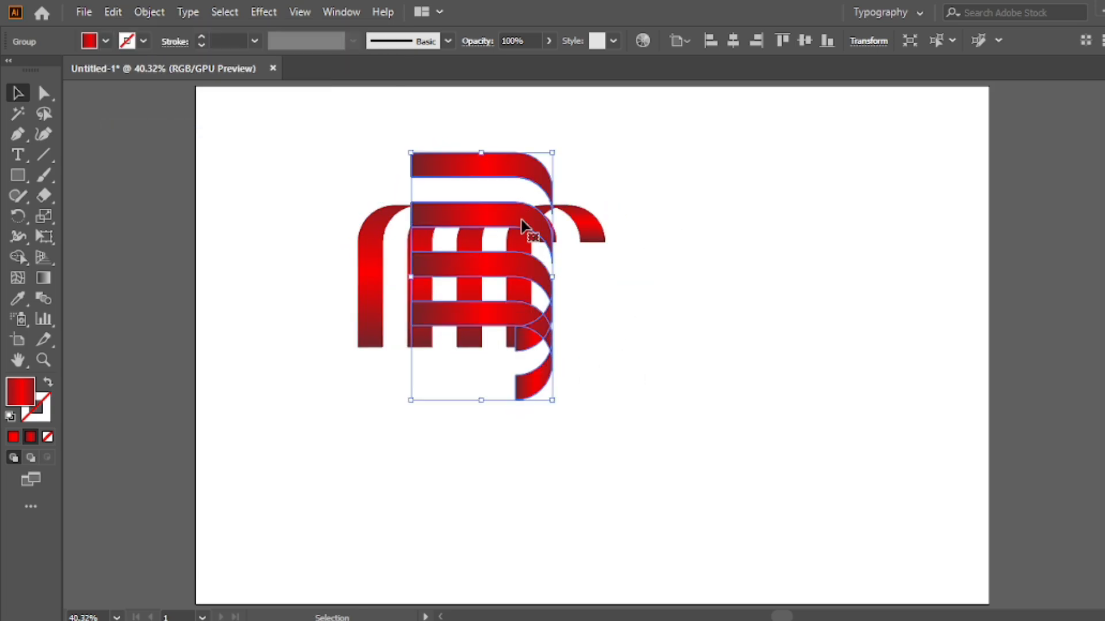
- Move the rotated copy against the original's fourth strip, just below the arched ends, and deselect it
{"action": "left_click_drag", "start_coordinate": [523, 225], "coordinate": [641, 317]}
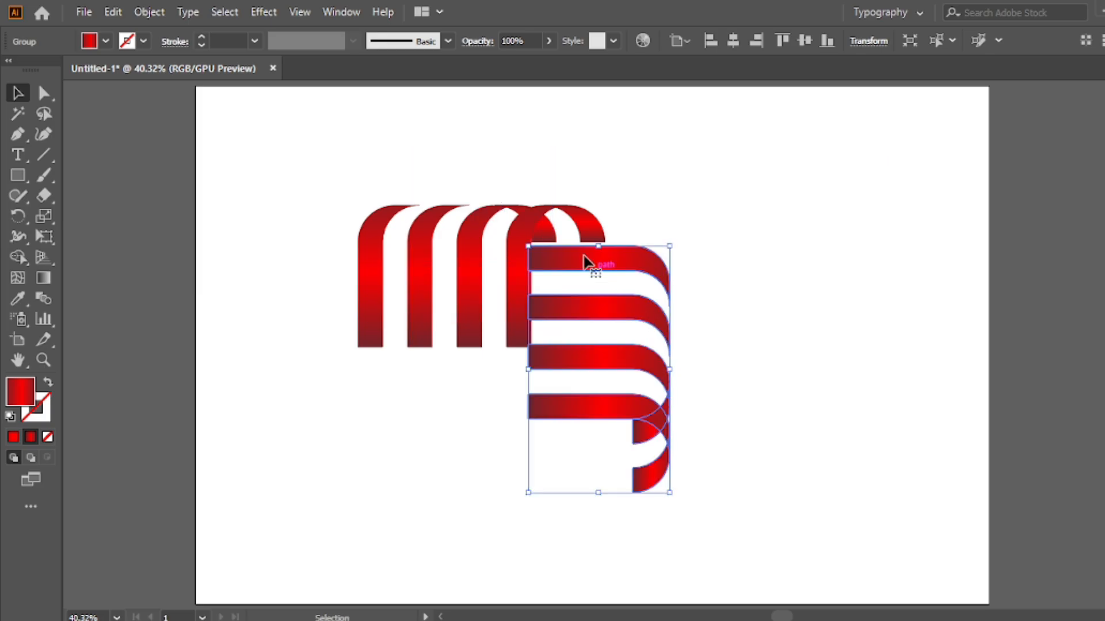
{"action": "left_click_drag", "start_coordinate": [587, 257], "coordinate": [605, 275]}
{"action": "scroll", "coordinate": [587, 249], "scroll_direction": "up", "scroll_amount": 4}
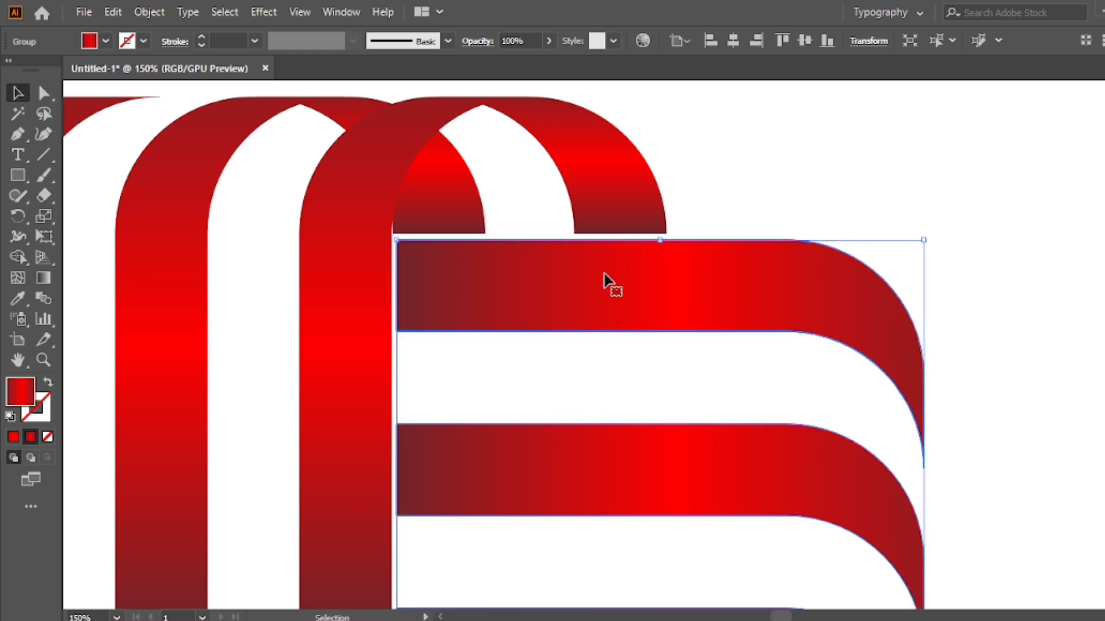
{"action": "left_click", "coordinate": [691, 201]}
{"action": "key", "text": "ctrl+0"}
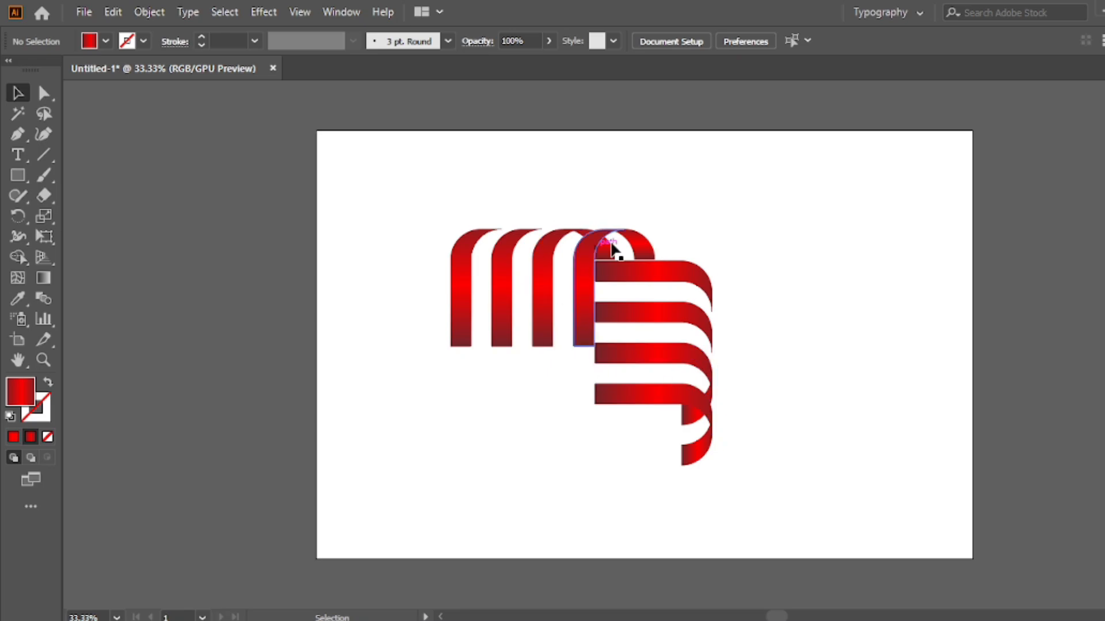
- Select both striped groups, copy them, paste in front, and rotate the pasted pair 180°
{"action": "left_click", "coordinate": [592, 317]}
{"action": "left_click", "coordinate": [551, 181]}
{"action": "left_click", "coordinate": [672, 280]}
{"action": "left_click", "coordinate": [546, 325], "text": "shift"}
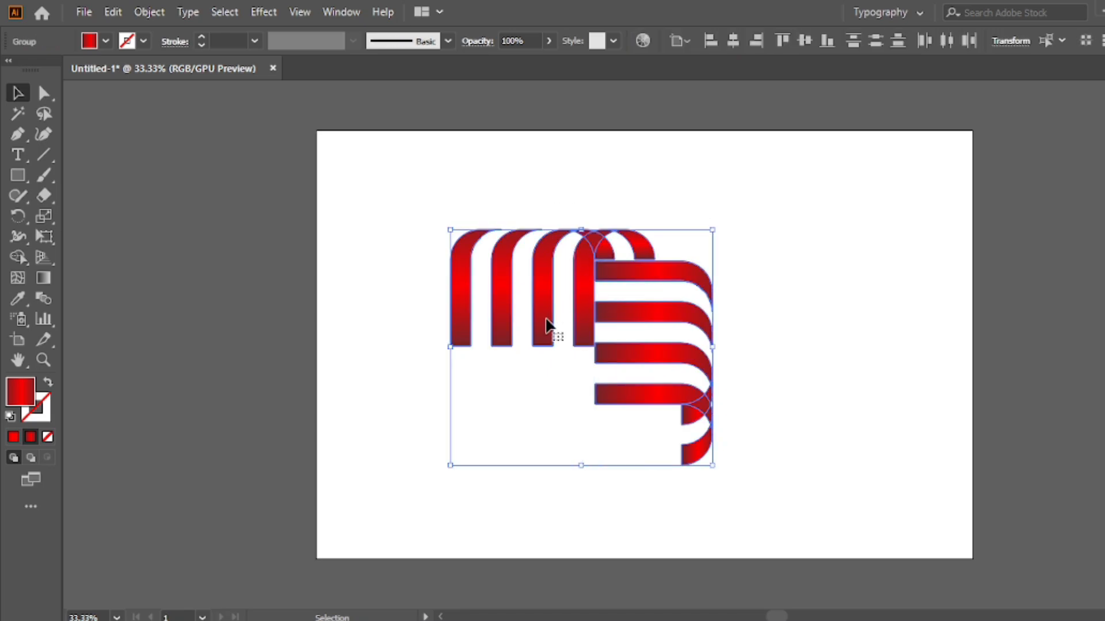
{"action": "left_click_drag", "start_coordinate": [673, 230], "coordinate": [593, 265]}
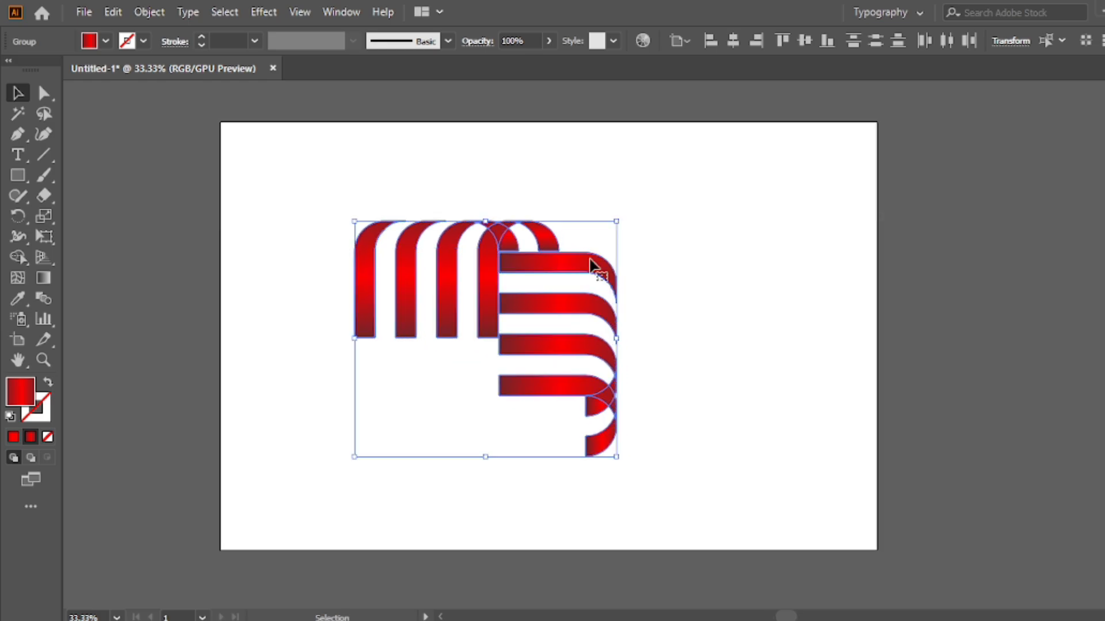
{"action": "left_click", "coordinate": [114, 13]}
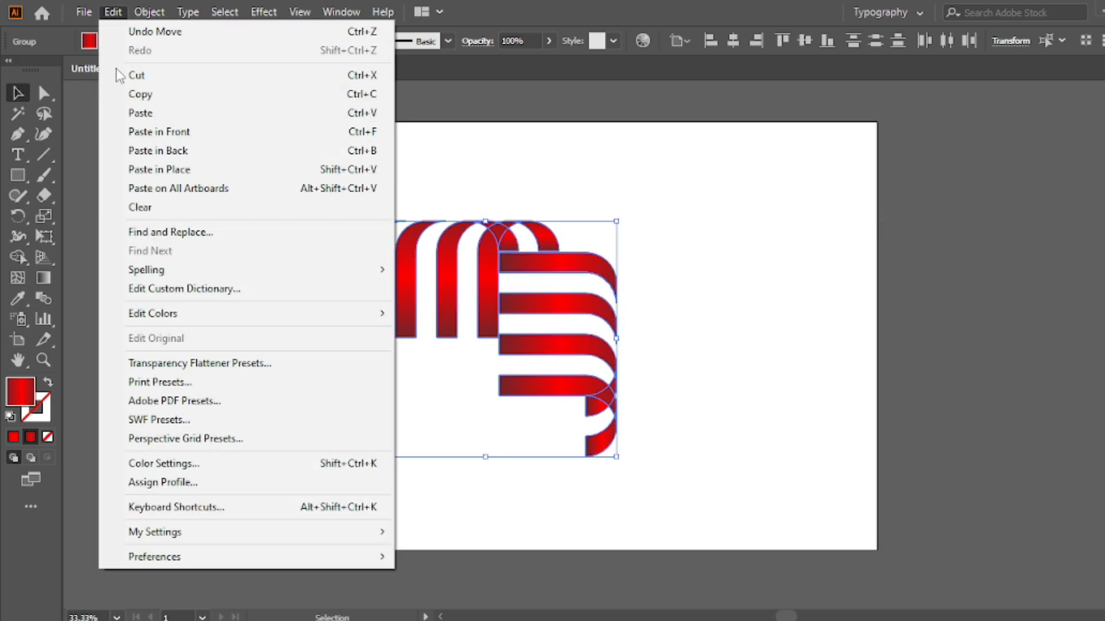
{"action": "left_click", "coordinate": [142, 97]}
{"action": "left_click", "coordinate": [113, 13]}
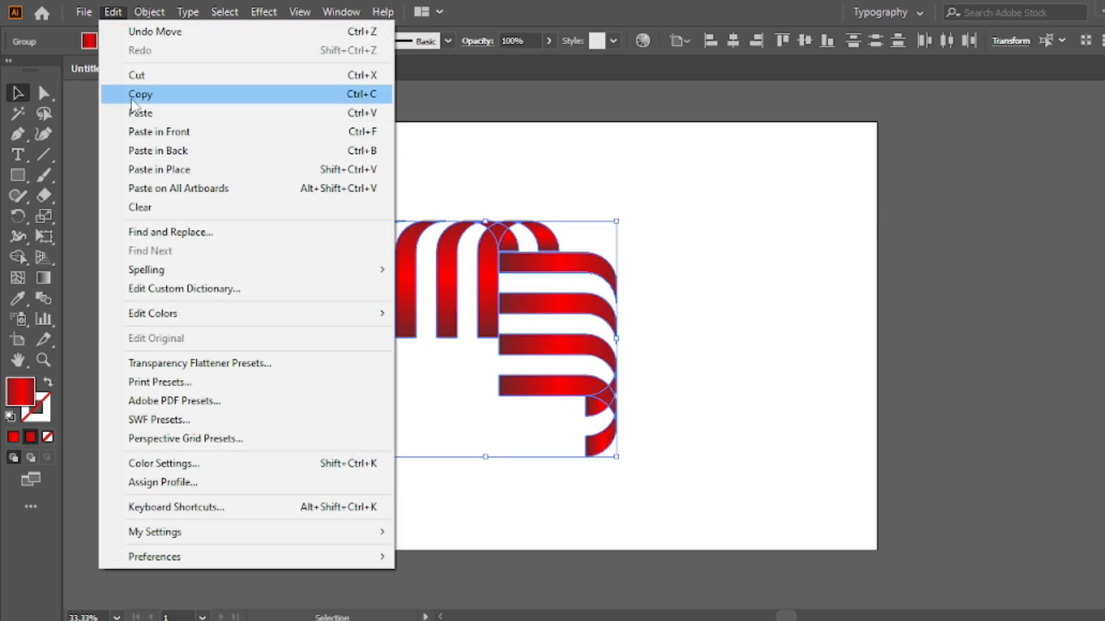
{"action": "left_click", "coordinate": [159, 133]}
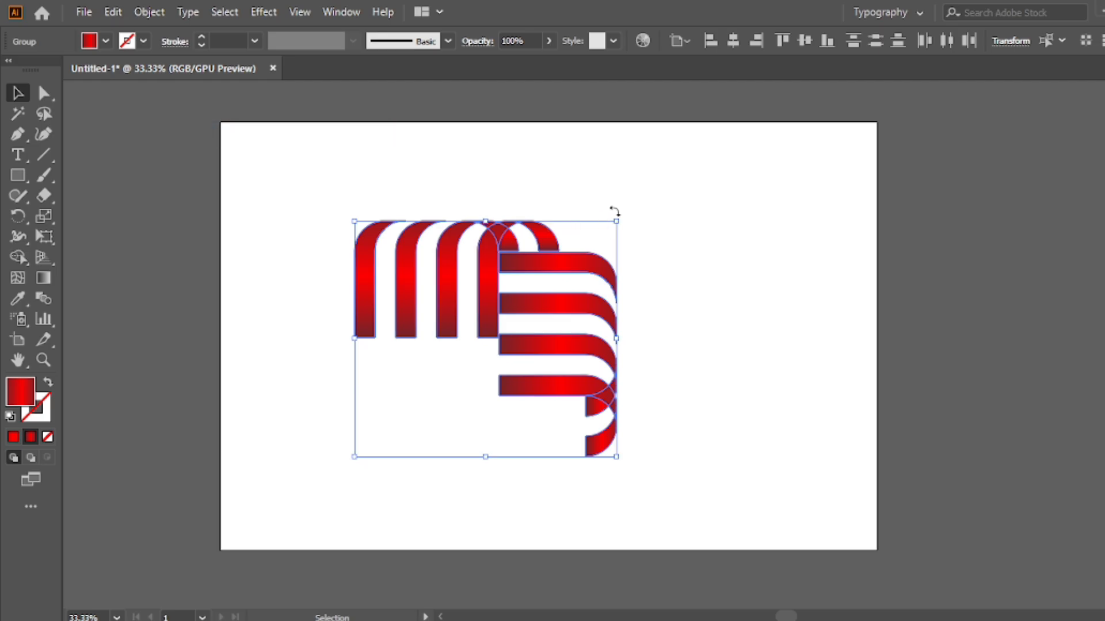
{"action": "left_click_drag", "start_coordinate": [621, 213], "coordinate": [387, 384]}
- Move the rotated pair against the original pair so the four groups interlock into a square weave with an open centre
{"action": "left_click_drag", "start_coordinate": [444, 292], "coordinate": [397, 355]}
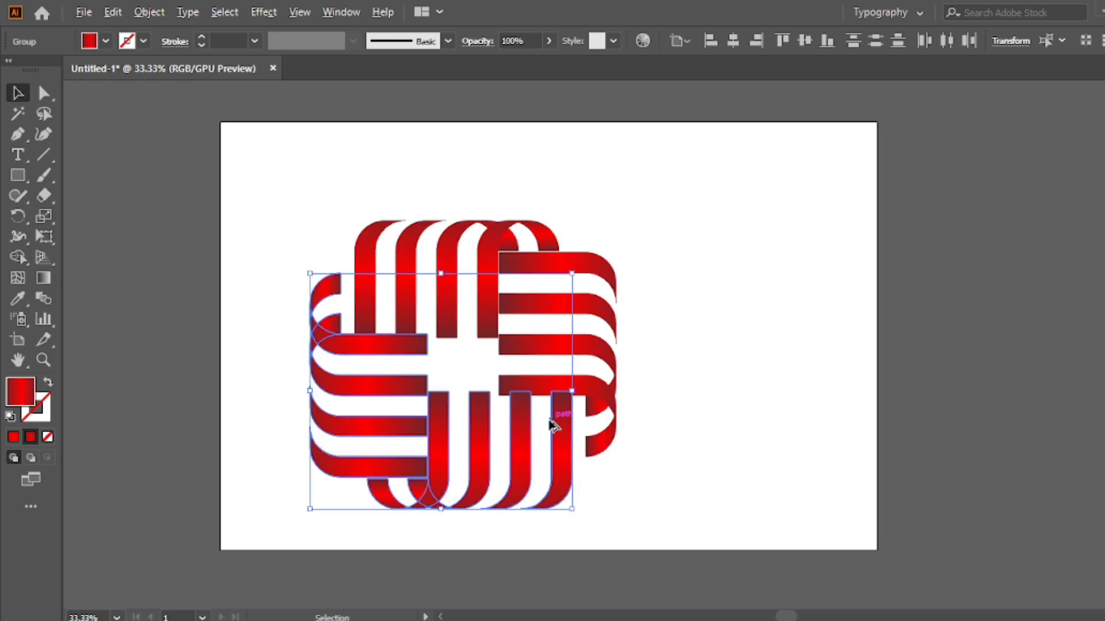
{"action": "scroll", "coordinate": [548, 418], "scroll_direction": "up", "scroll_amount": 5}
{"action": "left_click_drag", "start_coordinate": [606, 353], "coordinate": [685, 382]}
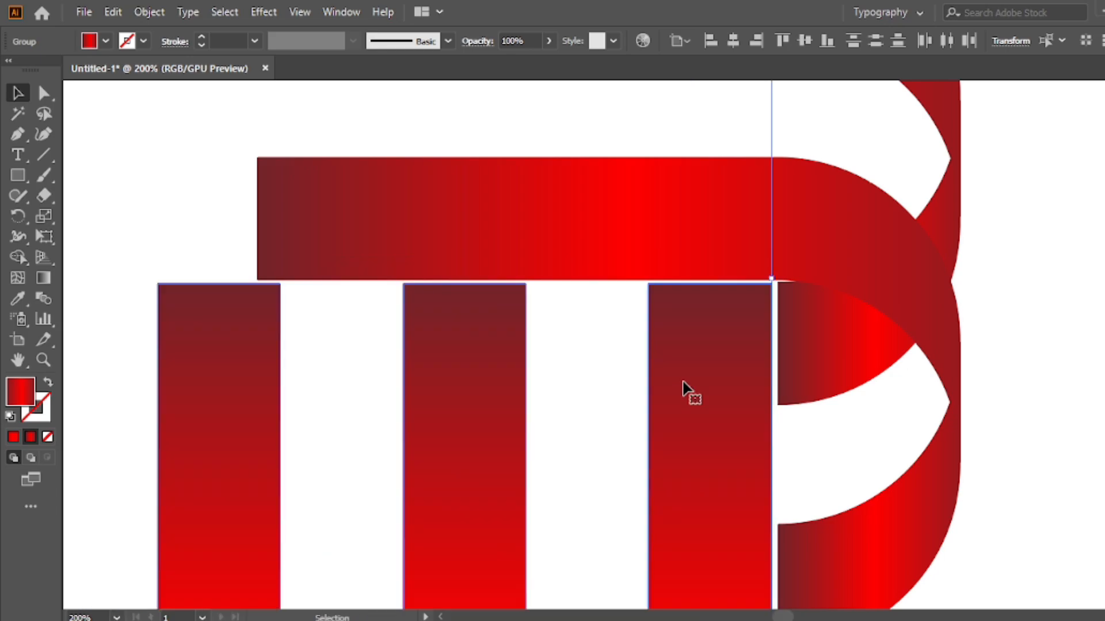
{"action": "scroll", "coordinate": [498, 314], "scroll_direction": "down", "scroll_amount": 5}
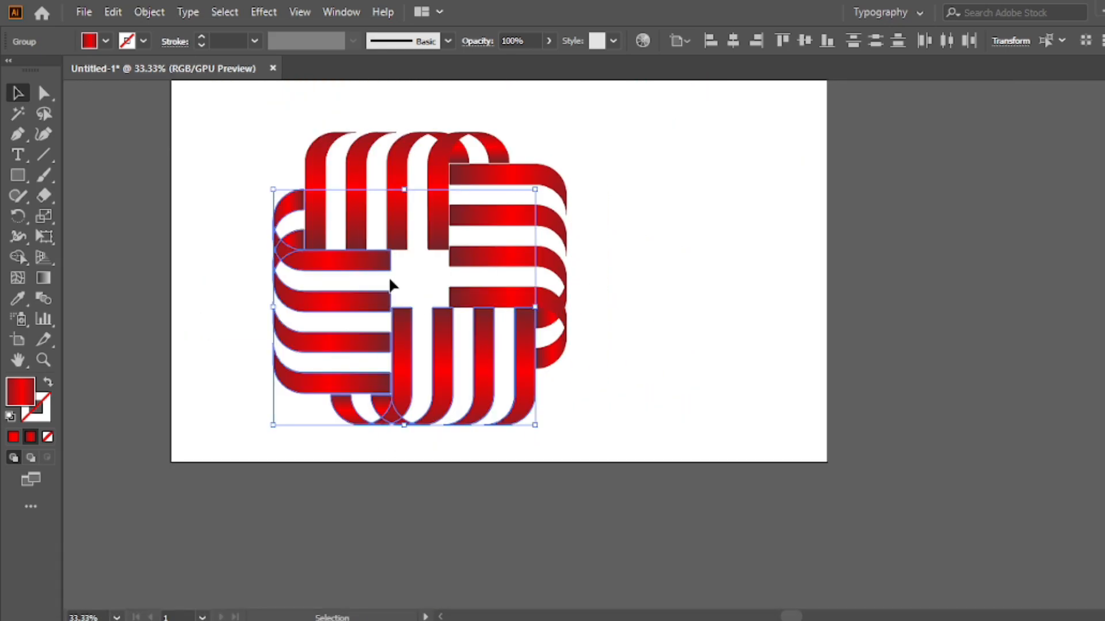
{"action": "scroll", "coordinate": [319, 251], "scroll_direction": "up", "scroll_amount": 4}
{"action": "scroll", "coordinate": [309, 203], "scroll_direction": "up", "scroll_amount": 1}
{"action": "scroll", "coordinate": [288, 190], "scroll_direction": "down", "scroll_amount": 3}
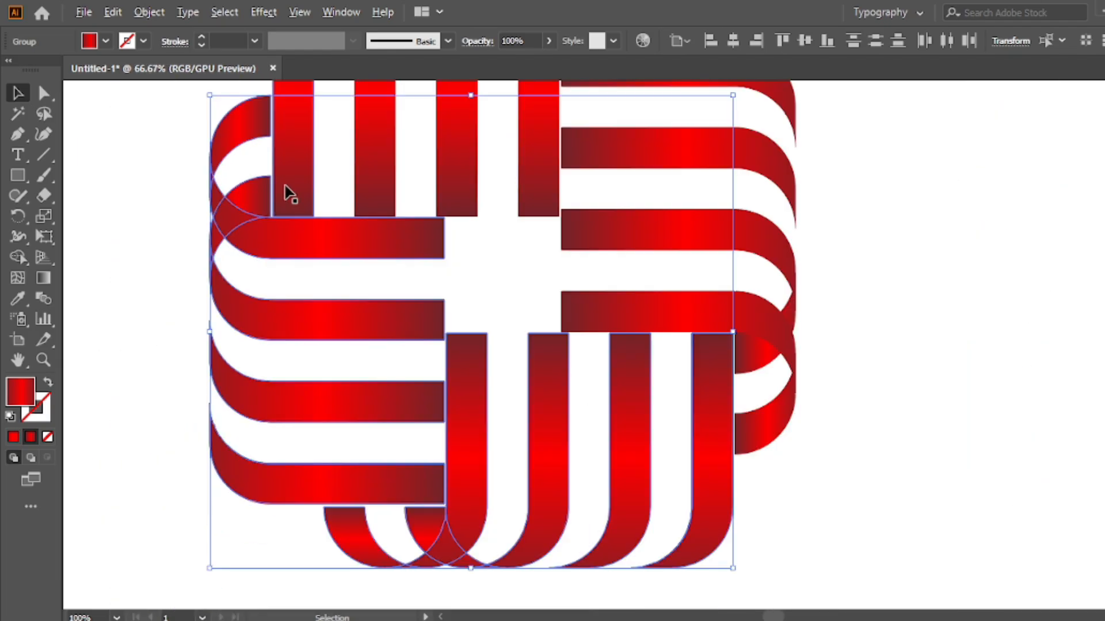
{"action": "left_click_drag", "start_coordinate": [279, 136], "coordinate": [286, 168]}
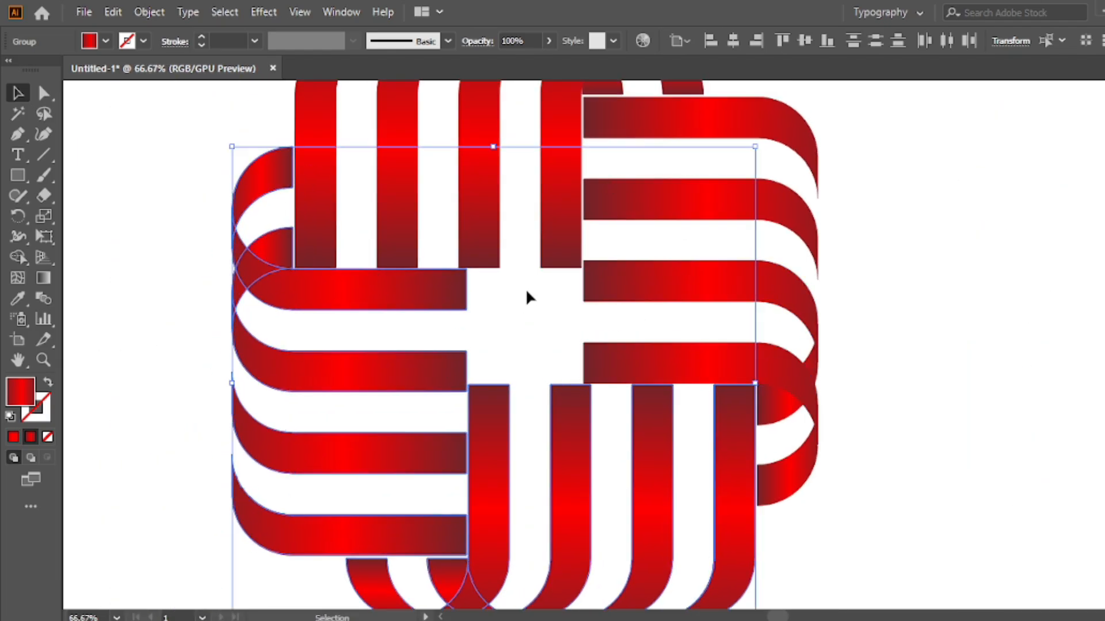
{"action": "scroll", "coordinate": [527, 296], "scroll_direction": "down", "scroll_amount": 2}
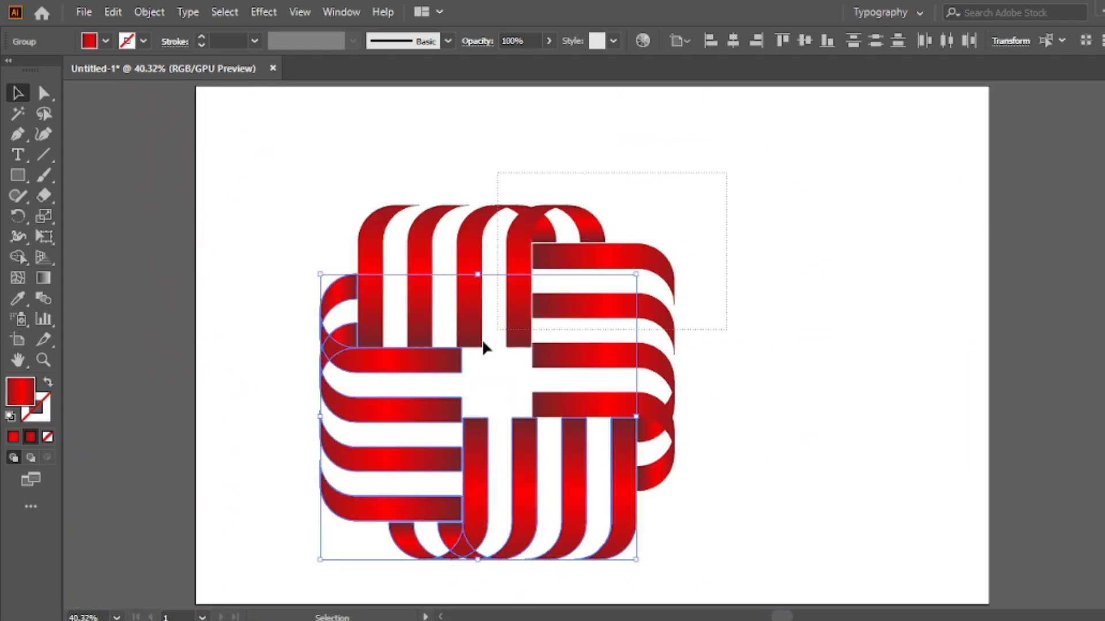
- Select the whole weave, scale it down proportionally, and move it to the upper middle of the artboard
{"action": "left_click_drag", "start_coordinate": [483, 347], "coordinate": [296, 500]}
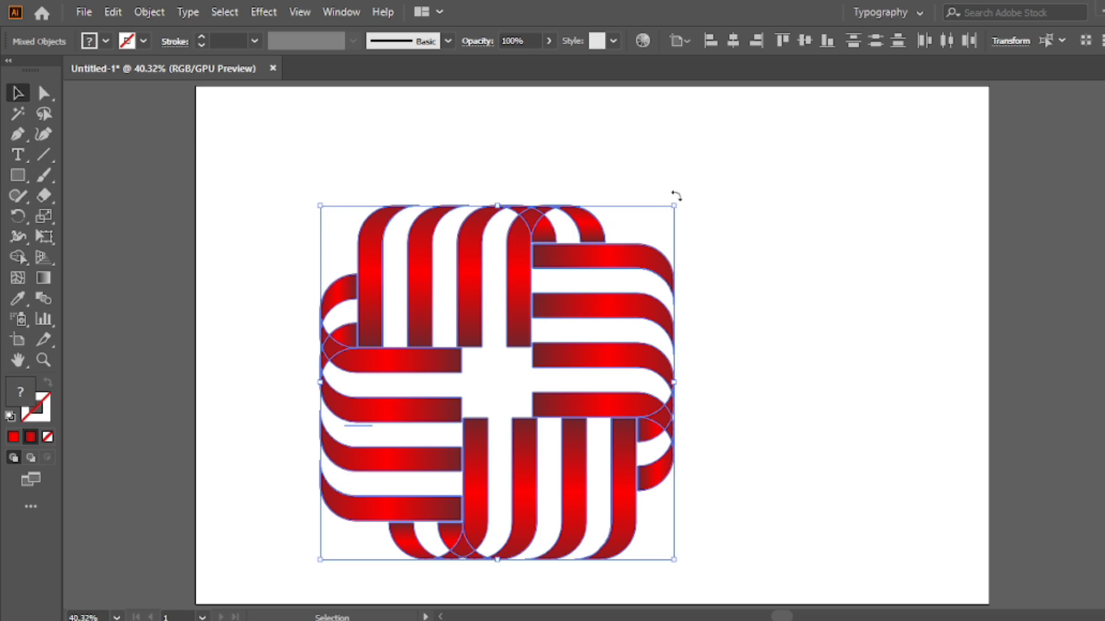
{"action": "left_click_drag", "start_coordinate": [674, 206], "coordinate": [629, 250]}
{"action": "left_click_drag", "start_coordinate": [512, 325], "coordinate": [606, 230]}
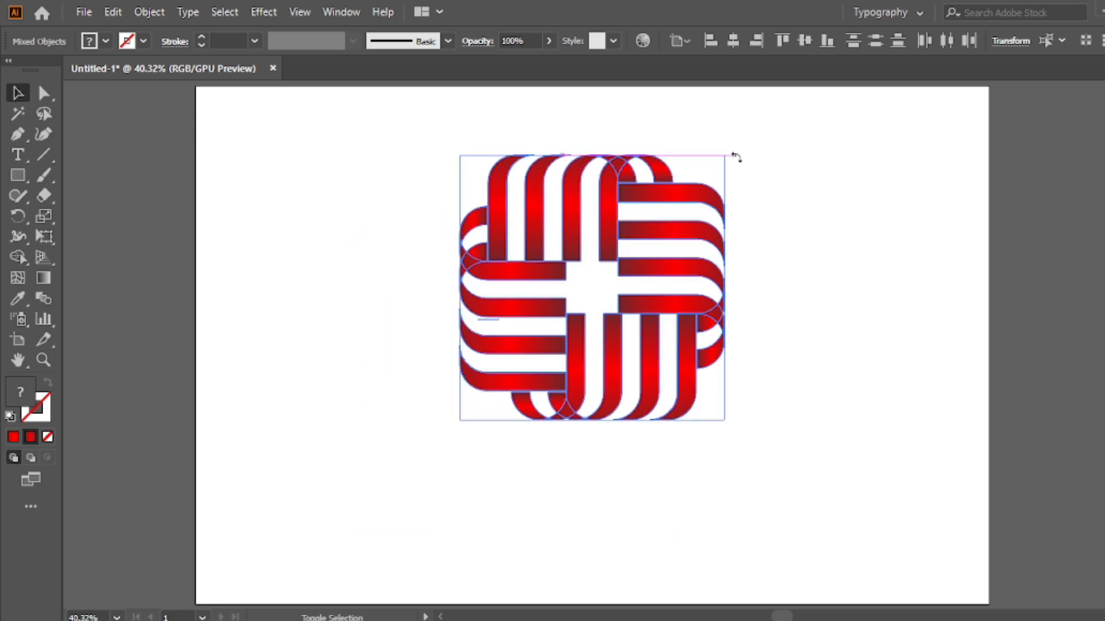
- Rotate the weave 45° clockwise into a diamond, group all its parts, and deselect it
{"action": "left_click_drag", "start_coordinate": [735, 157], "coordinate": [783, 294]}
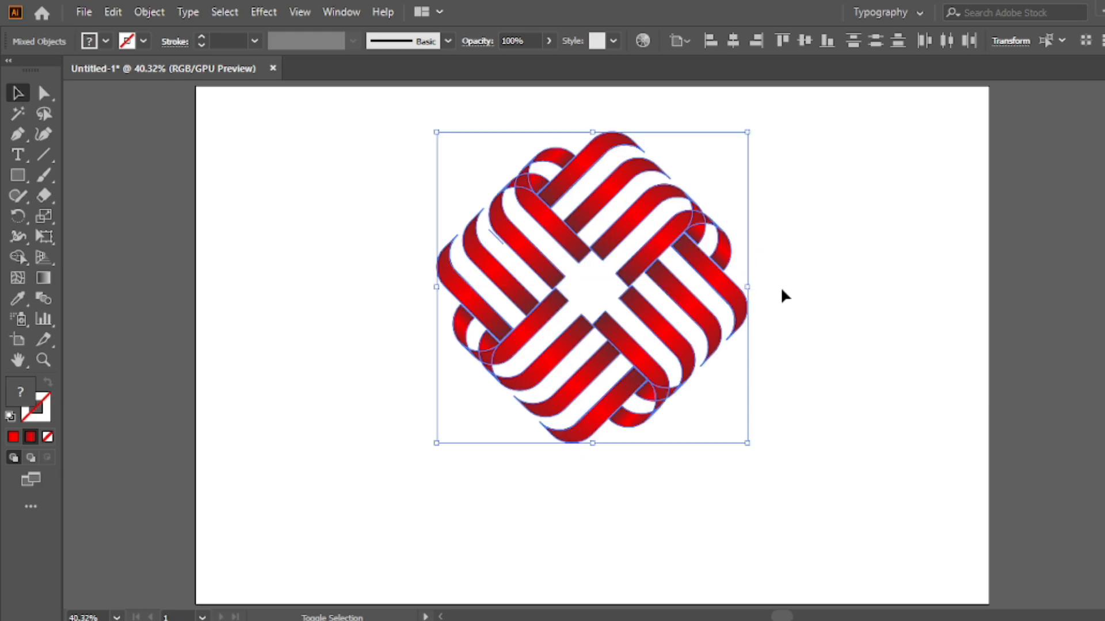
{"action": "right_click", "coordinate": [473, 134]}
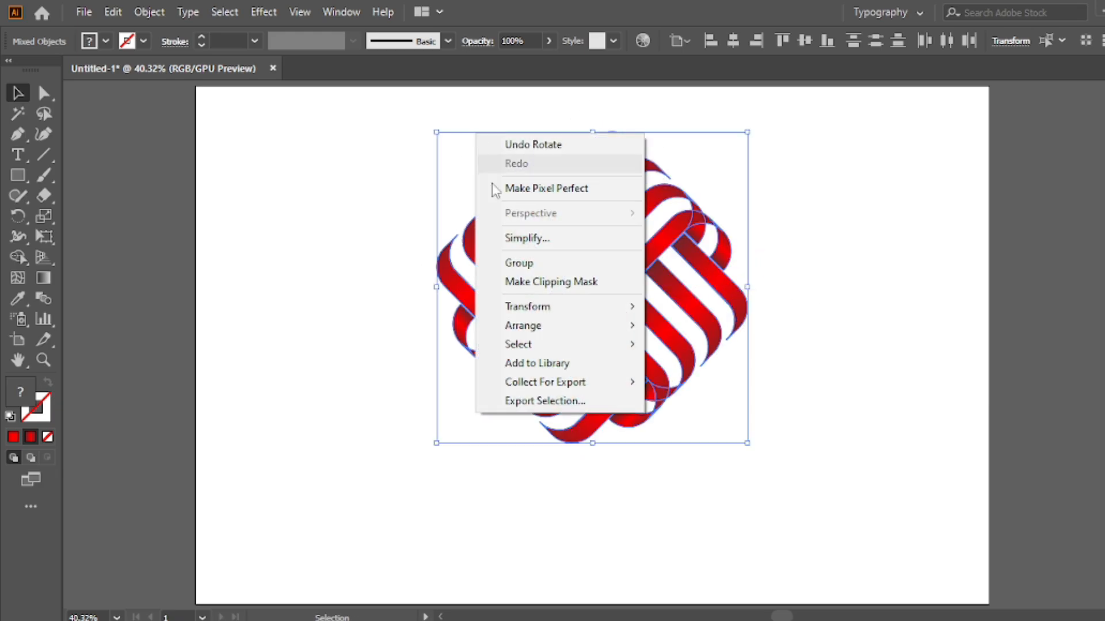
{"action": "left_click", "coordinate": [531, 267]}
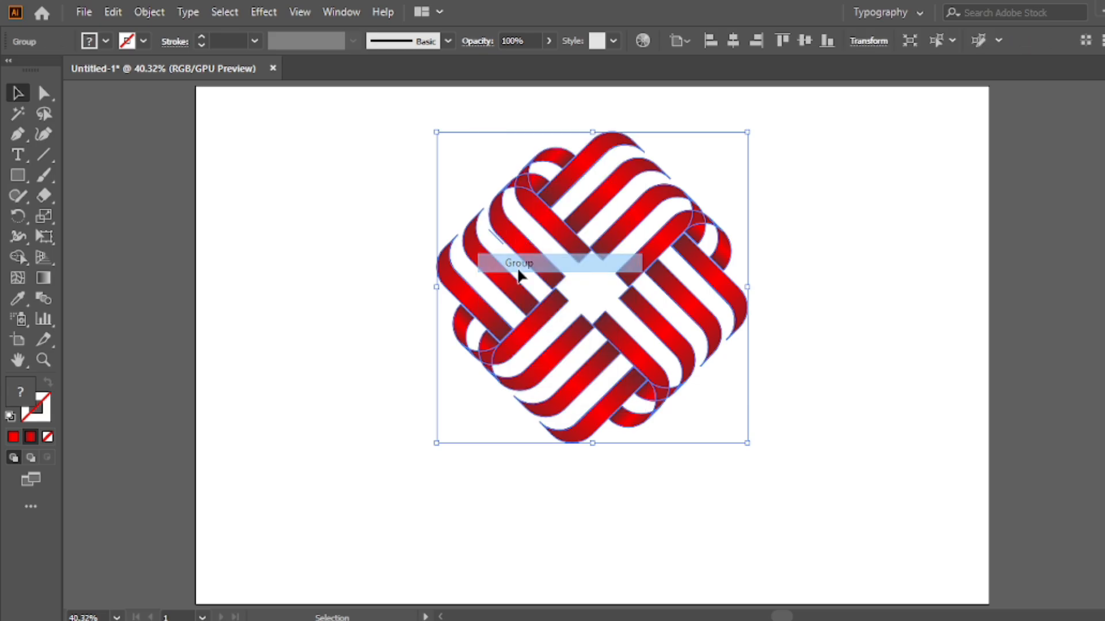
{"action": "left_click", "coordinate": [384, 177]}
- Delete the stray unfilled line segment lying between two strips in the weave's upper-left section
{"action": "key", "text": "a"}
{"action": "left_click", "coordinate": [496, 240]}
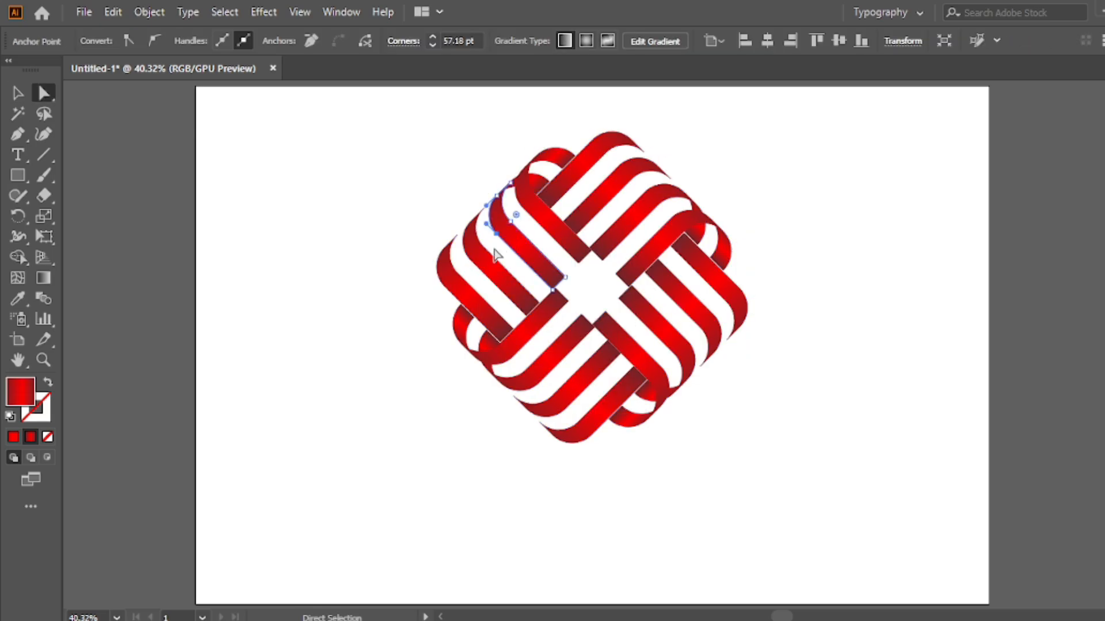
{"action": "left_click", "coordinate": [496, 255]}
{"action": "scroll", "coordinate": [502, 246], "scroll_direction": "up", "scroll_amount": 5}
{"action": "left_click", "coordinate": [496, 218]}
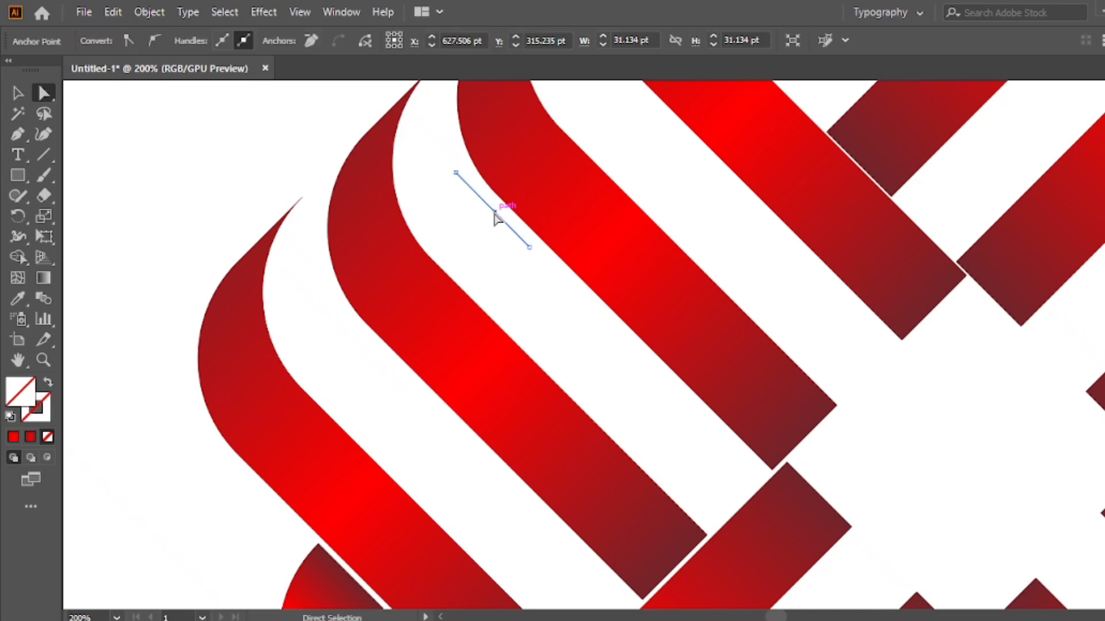
{"action": "key", "text": "Delete"}
{"action": "key", "text": "ctrl+0"}
{"action": "key", "text": "v"}
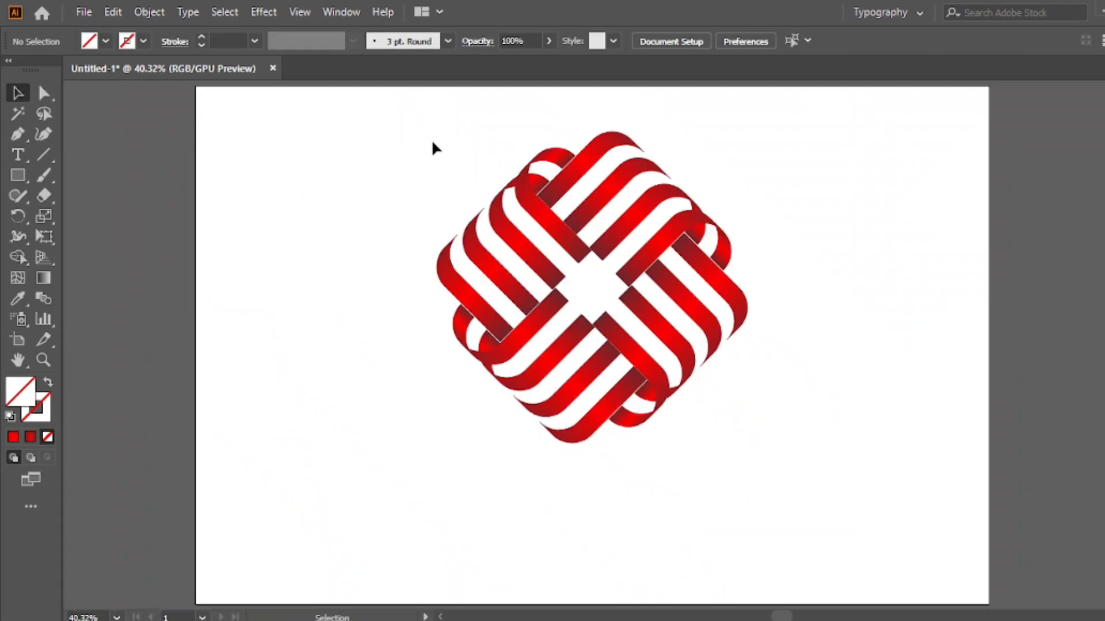
- Draw a circle with the Ellipse tool on the empty artboard area beside the weave
{"action": "left_click_drag", "start_coordinate": [22, 170], "coordinate": [91, 210]}
{"action": "left_click", "coordinate": [115, 216]}
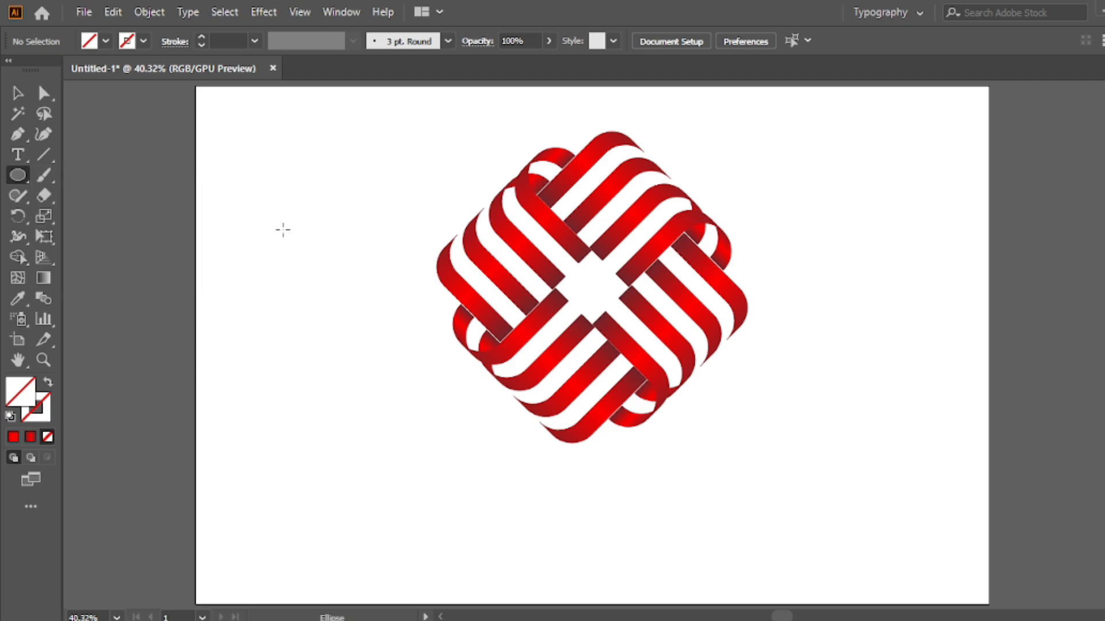
{"action": "left_click_drag", "start_coordinate": [293, 259], "coordinate": [387, 355]}
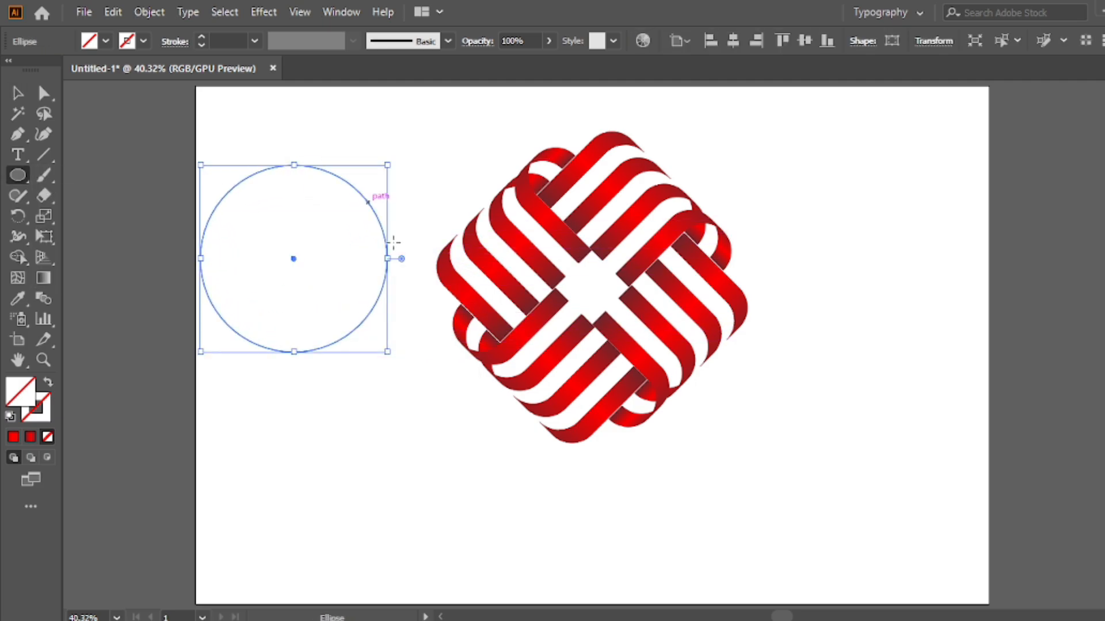
{"action": "key", "text": "v"}
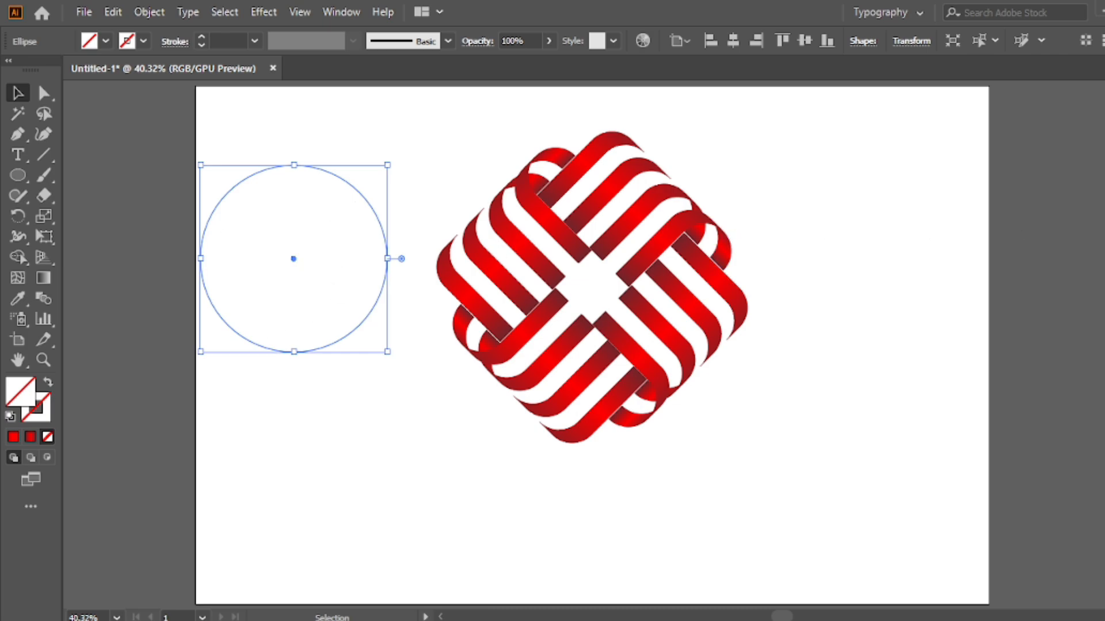
- Fill the circle with the White, Black gradient, make it radial, and reverse it so black is at the centre
{"action": "key", "text": "ctrl+F9"}
{"action": "left_click", "coordinate": [975, 109]}
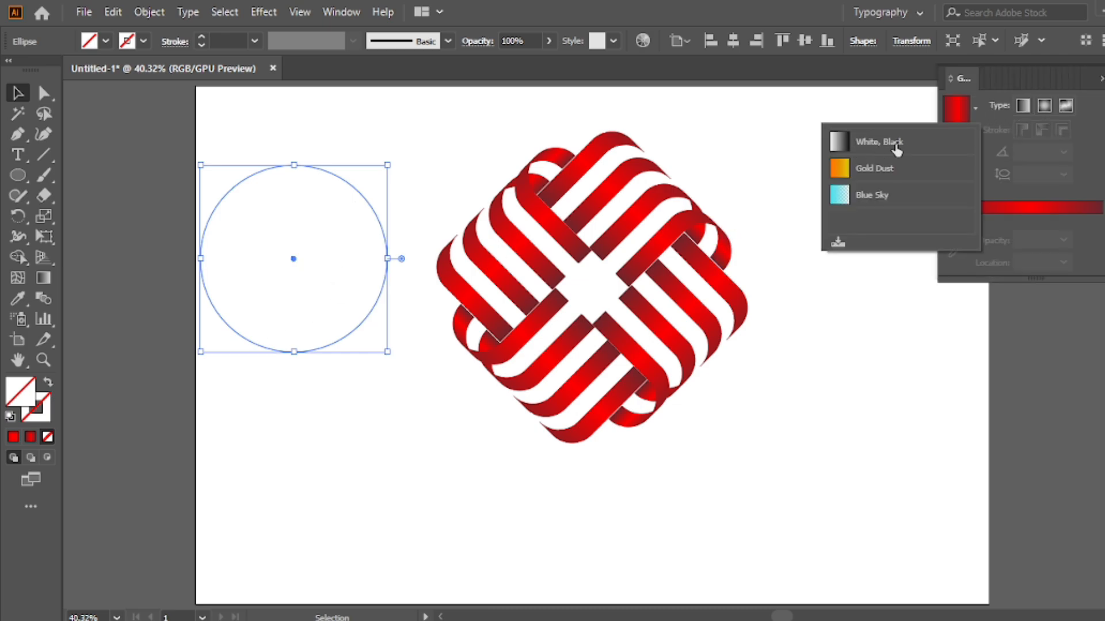
{"action": "left_click", "coordinate": [872, 144]}
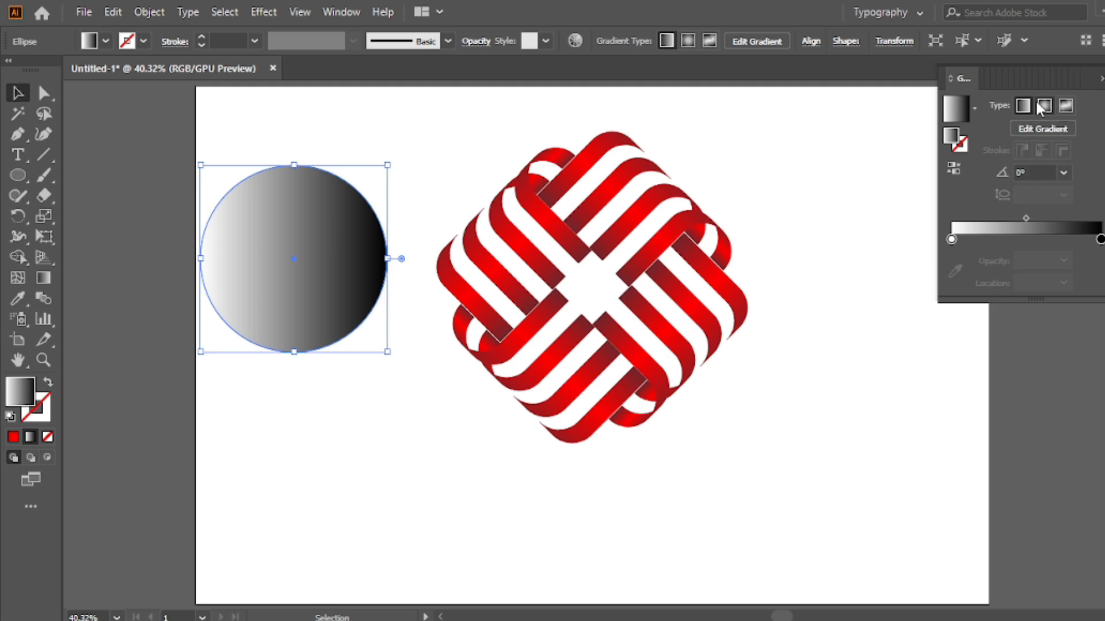
{"action": "left_click", "coordinate": [1043, 107]}
{"action": "left_click", "coordinate": [954, 168]}
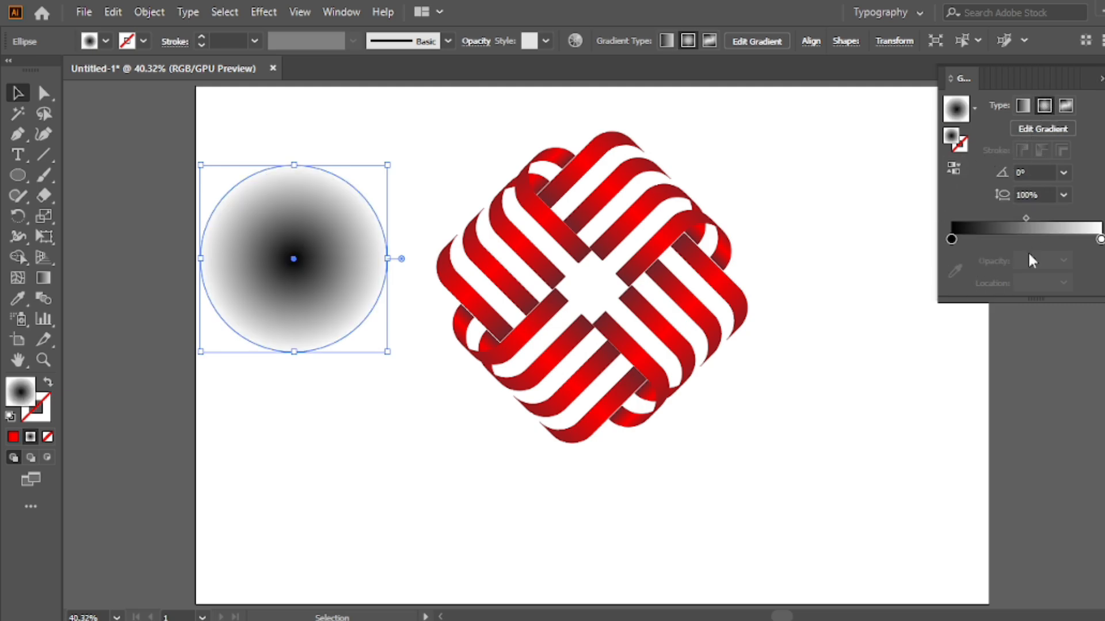
- Set the opacity of the gradient's outer white stop to 0%
{"action": "left_click", "coordinate": [1100, 239]}
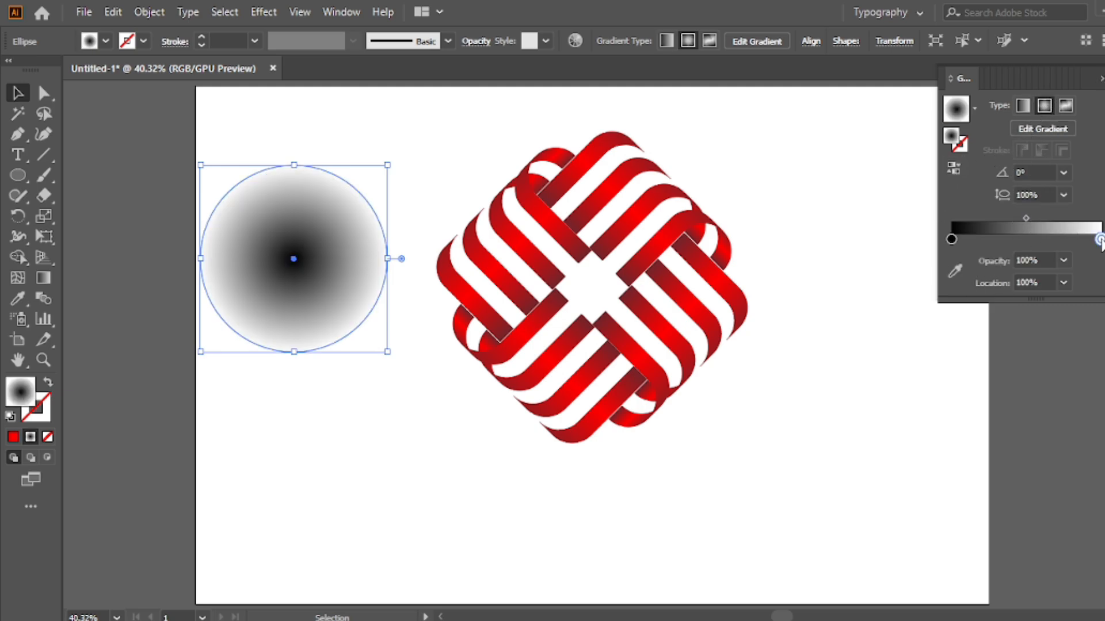
{"action": "left_click", "coordinate": [1062, 261]}
{"action": "left_click", "coordinate": [1083, 278]}
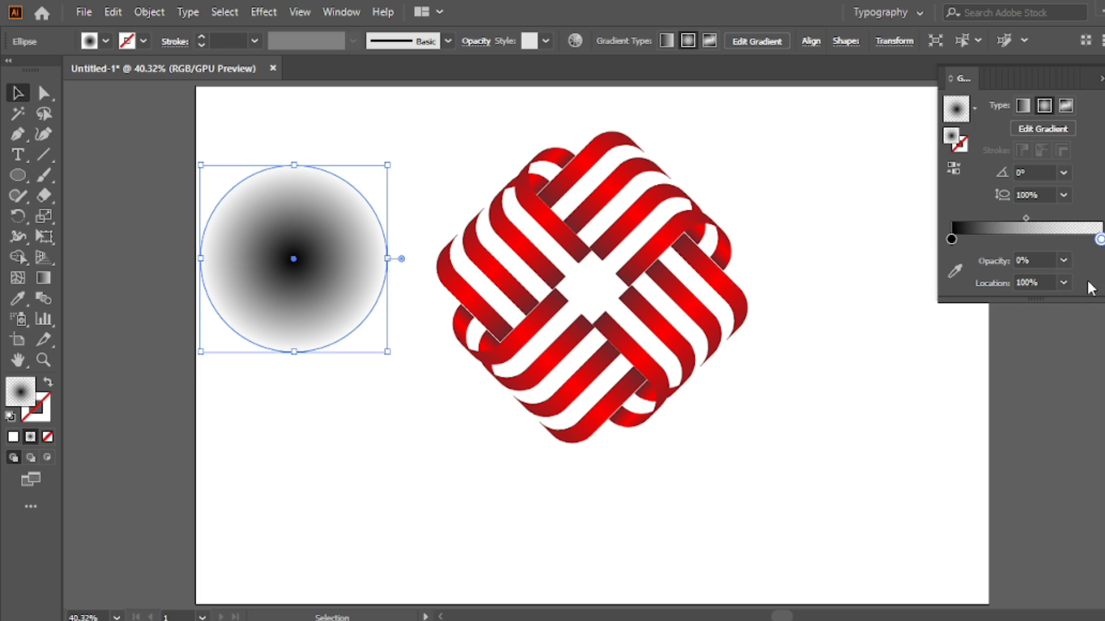
- Shift the gradient's midpoint toward the black stop and flatten the circle into a thin shadow ellipse just beneath the weave's lowest tip
{"action": "left_click_drag", "start_coordinate": [1026, 223], "coordinate": [1003, 224]}
{"action": "left_click", "coordinate": [1101, 79]}
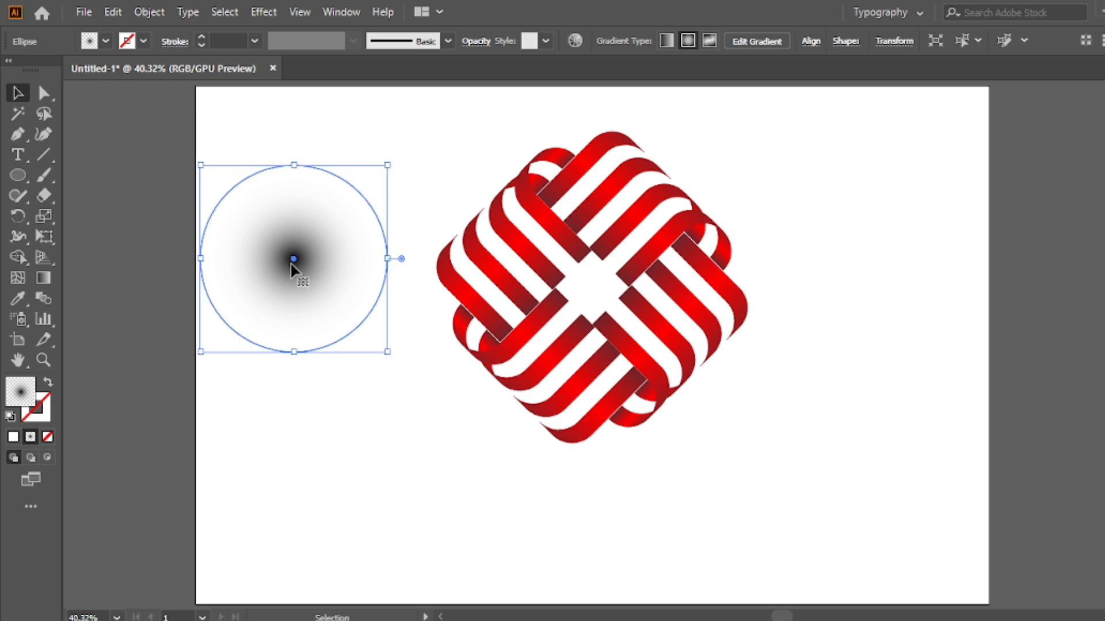
{"action": "left_click_drag", "start_coordinate": [299, 167], "coordinate": [580, 441]}
{"action": "left_click", "coordinate": [304, 267]}
{"action": "left_click", "coordinate": [694, 396]}
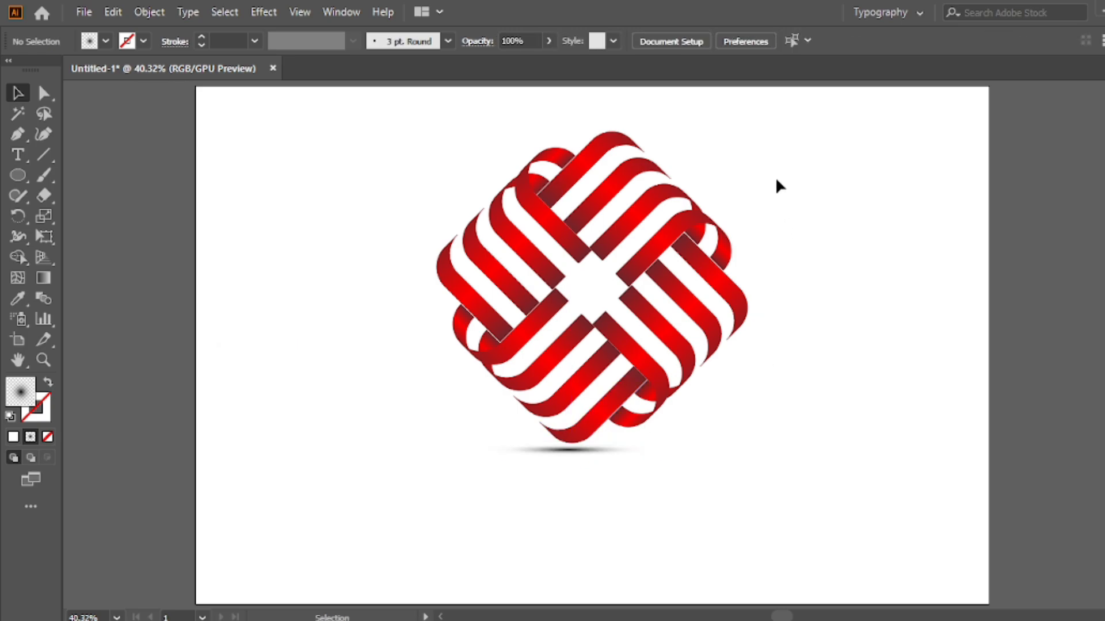
- Centre the weave and the shadow ellipse horizontally on each other, aligning them to the selection
{"action": "left_click_drag", "start_coordinate": [775, 176], "coordinate": [421, 438]}
{"action": "left_click", "coordinate": [680, 41]}
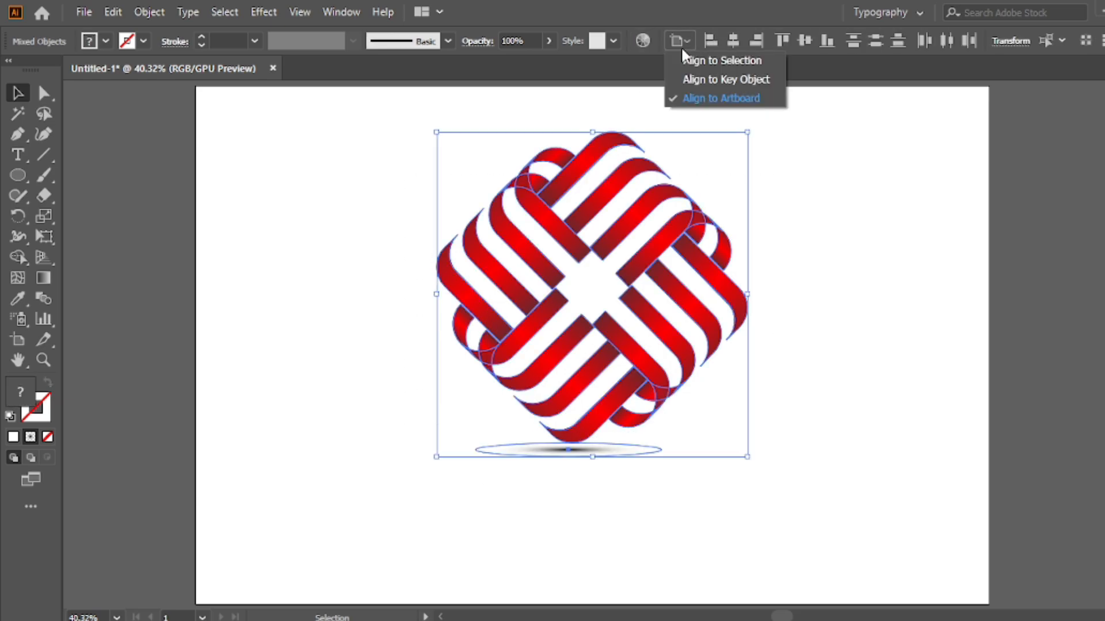
{"action": "left_click", "coordinate": [719, 61]}
{"action": "left_click", "coordinate": [734, 39]}
{"action": "left_click", "coordinate": [801, 183]}
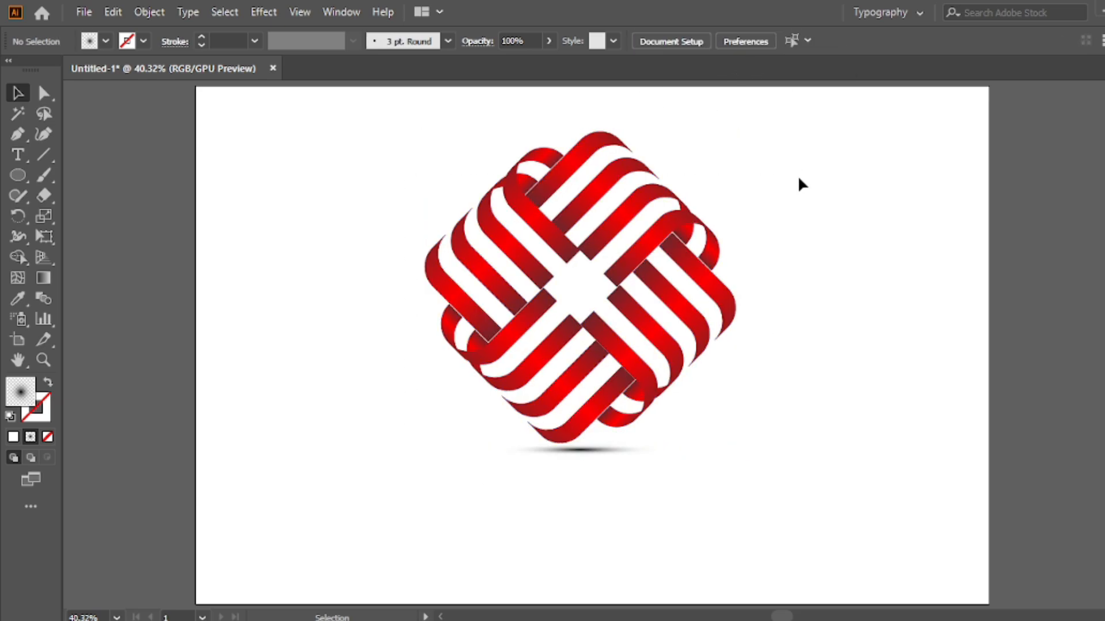
- Group all of the weave's strips together with the shadow ellipse
{"action": "left_click_drag", "start_coordinate": [779, 164], "coordinate": [441, 469]}
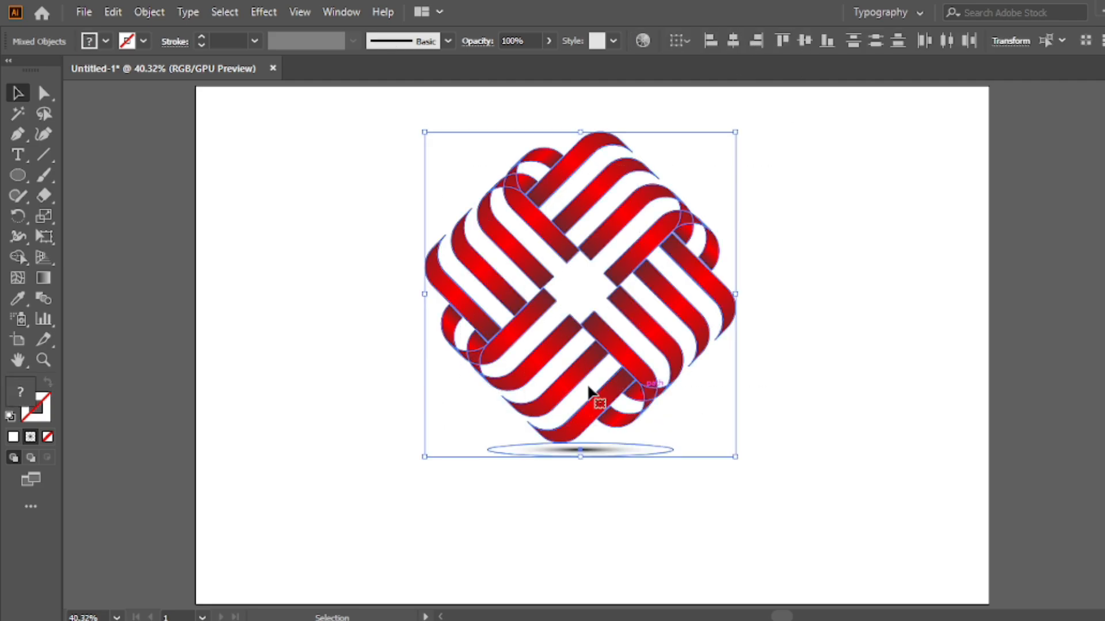
{"action": "right_click", "coordinate": [488, 128]}
{"action": "left_click", "coordinate": [549, 267]}
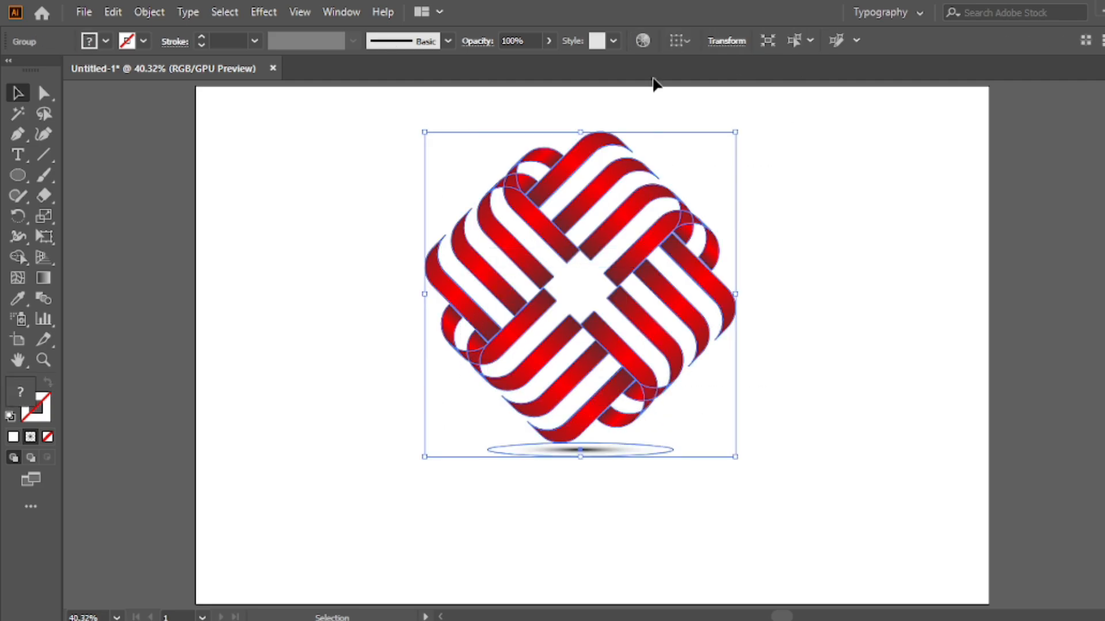
- Centre the group horizontally and vertically on the artboard and enlarge it slightly and proportionally about its centre
{"action": "left_click", "coordinate": [679, 41]}
{"action": "left_click", "coordinate": [726, 98]}
{"action": "left_click", "coordinate": [732, 40]}
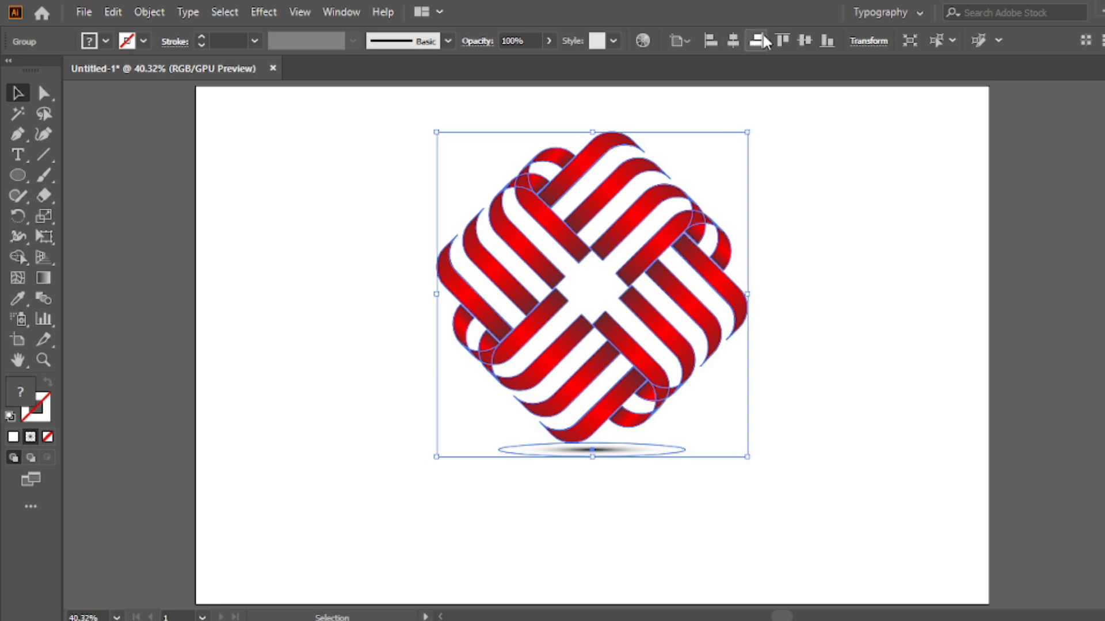
{"action": "left_click", "coordinate": [804, 41]}
{"action": "left_click_drag", "start_coordinate": [753, 345], "coordinate": [772, 346]}
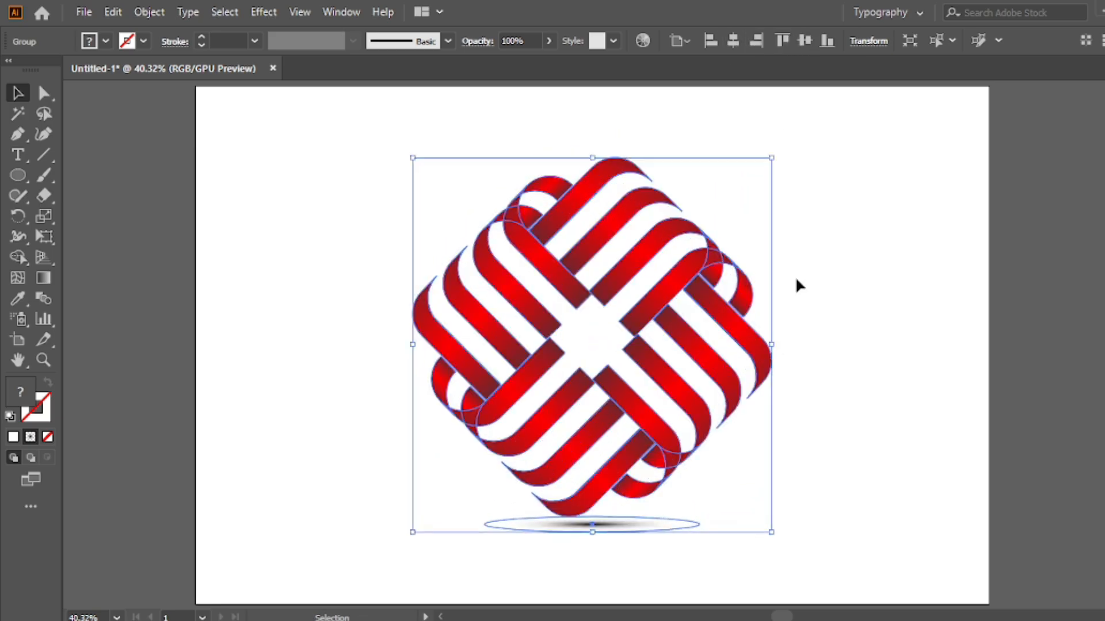
{"action": "left_click", "coordinate": [839, 243]}
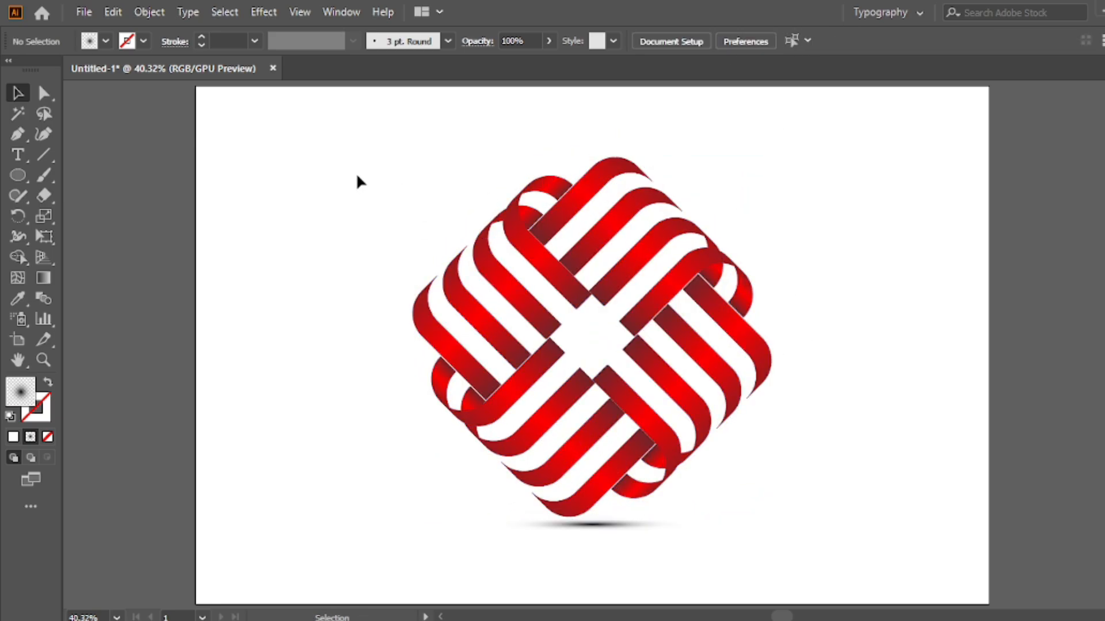